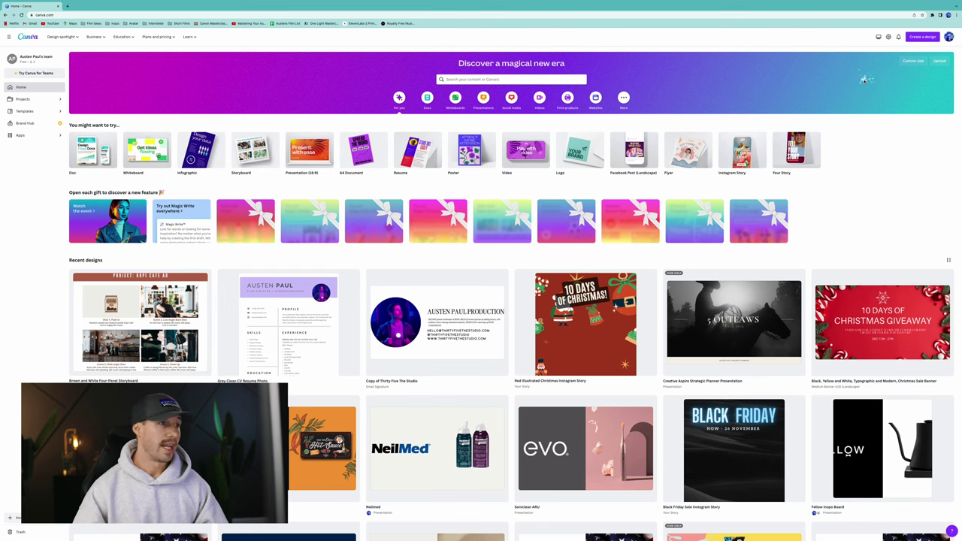
# Search templates for 'storyboard' and start a design from the Green and White Grid Panel Storyboard.
pyautogui.click(543, 80)
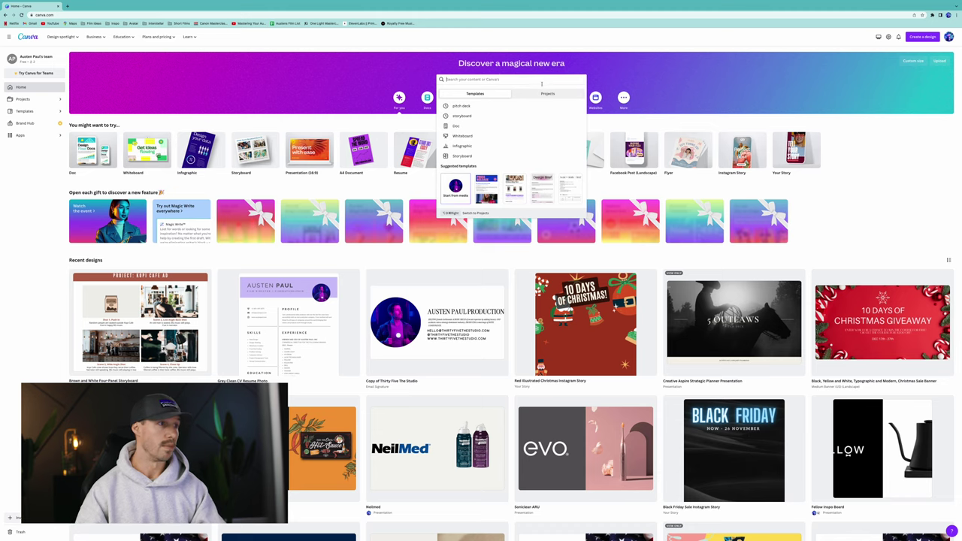
pyautogui.click(487, 117)
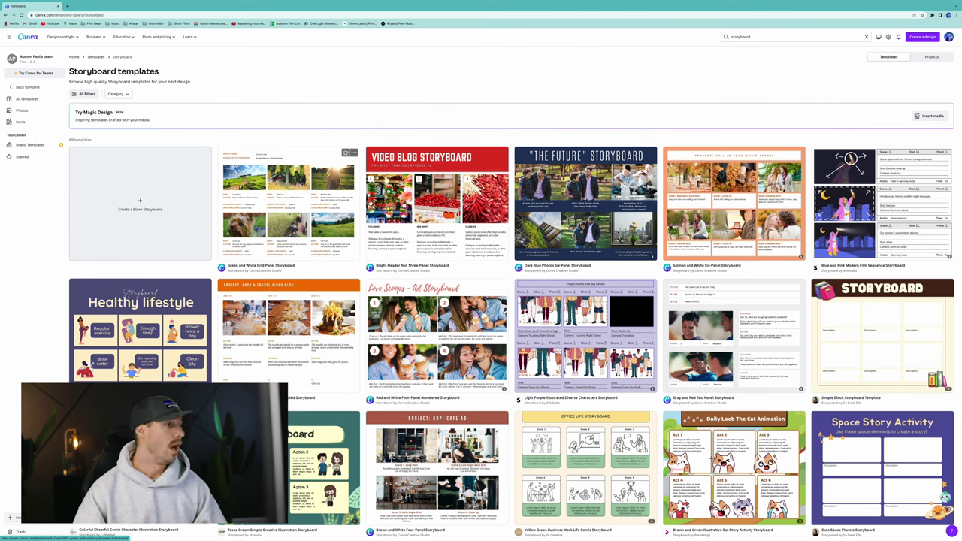
pyautogui.click(330, 208)
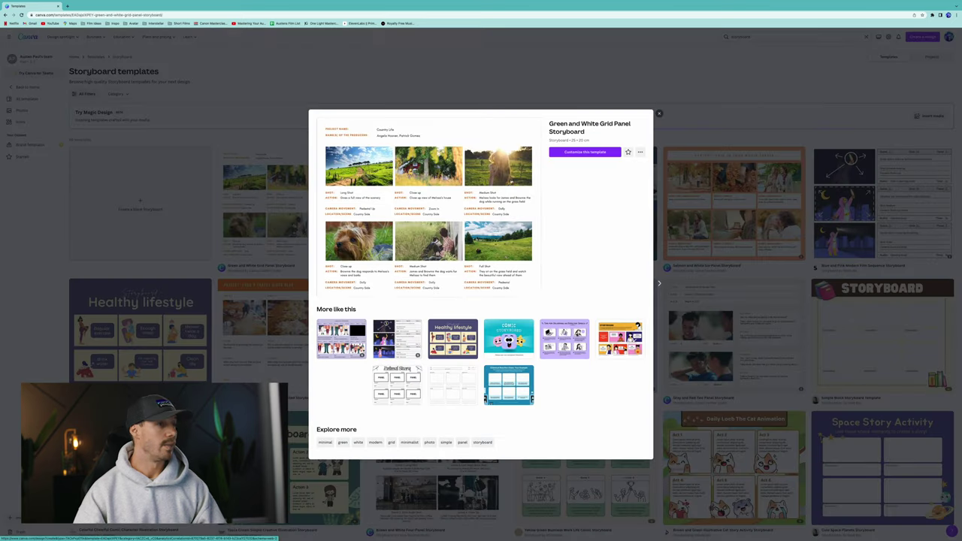
pyautogui.click(575, 153)
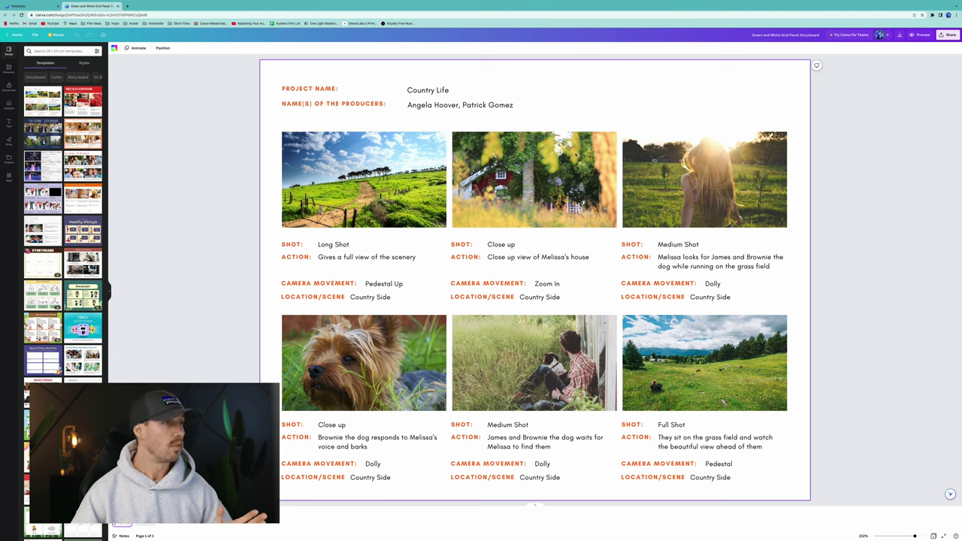
# Rename the project title to 'Coffee Co Storyboard 1'.
pyautogui.click(430, 90)
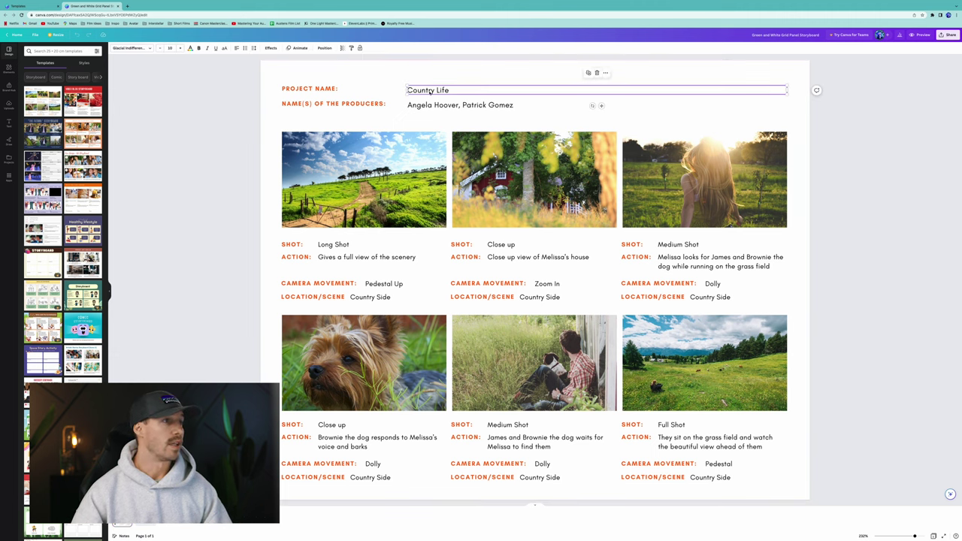
pyautogui.click(429, 90)
pyautogui.write('Co')
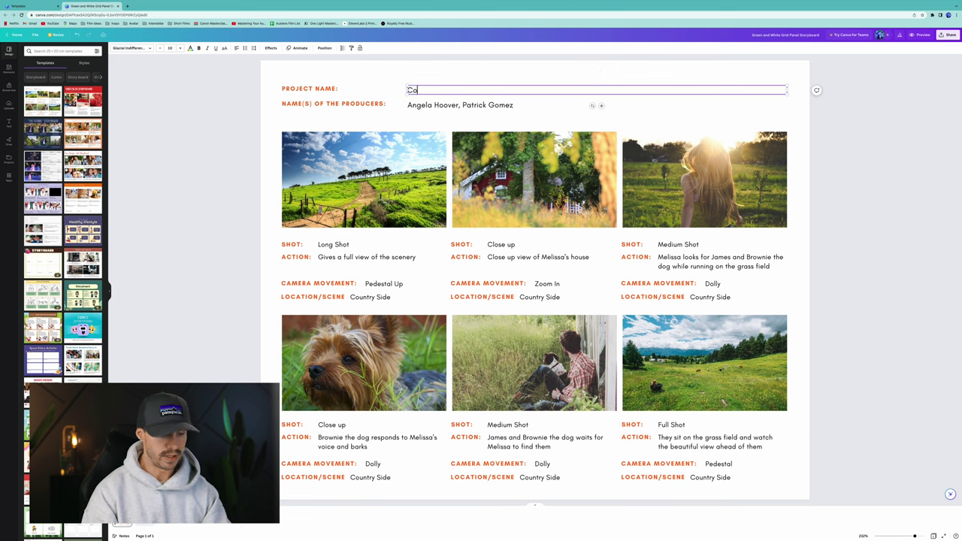
pyautogui.write('ffee Co')
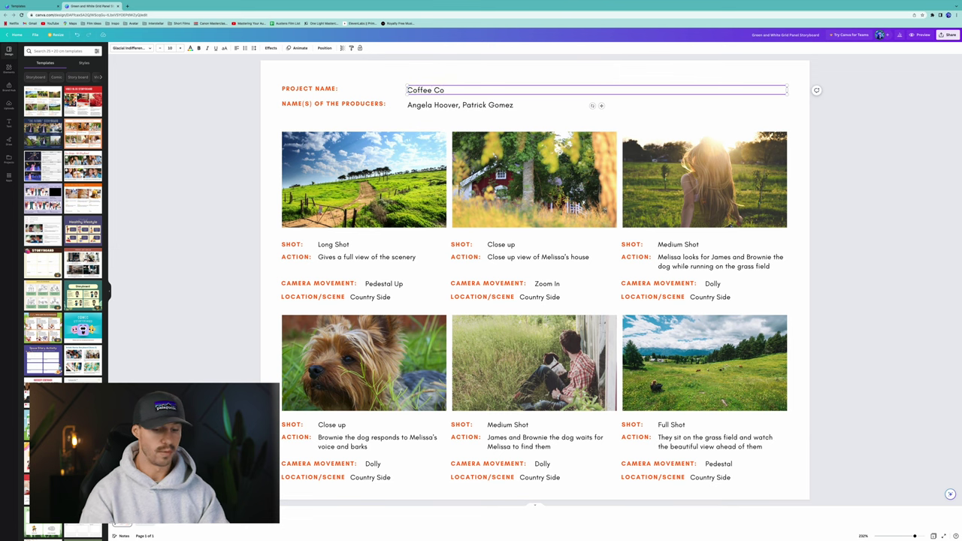
pyautogui.write(' StoryB')
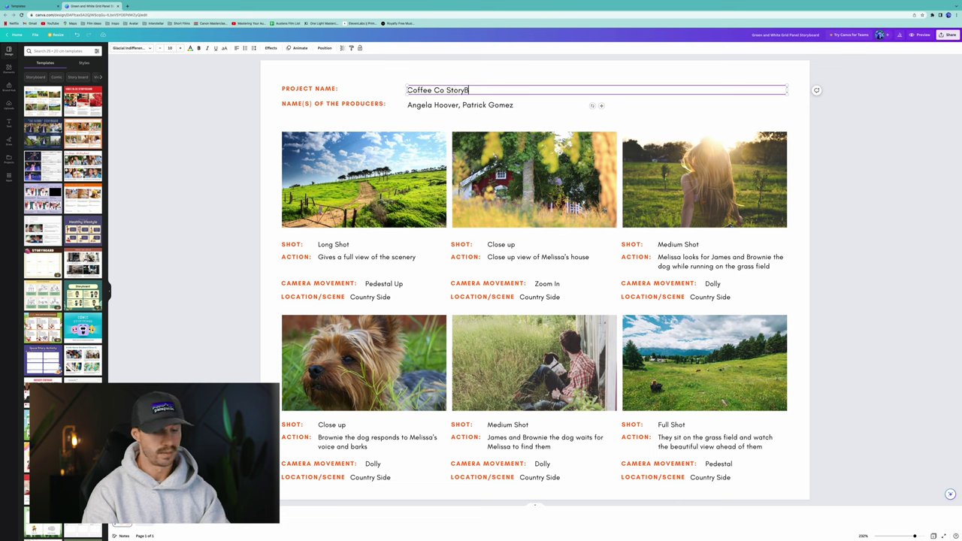
pyautogui.press('BackSpace')
pyautogui.write('board ')
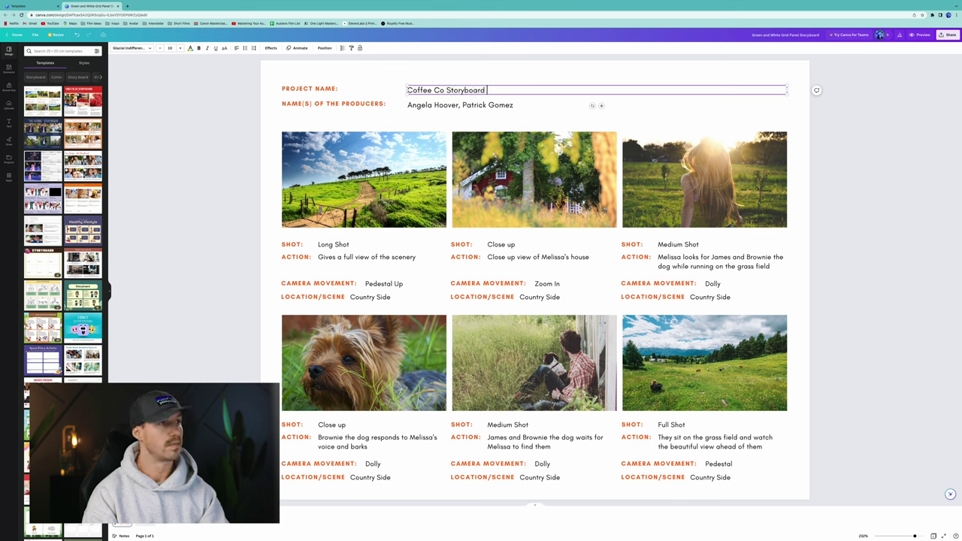
pyautogui.write('1')
# Replace the producers line with a single producer's name.
pyautogui.doubleClick(460, 104)
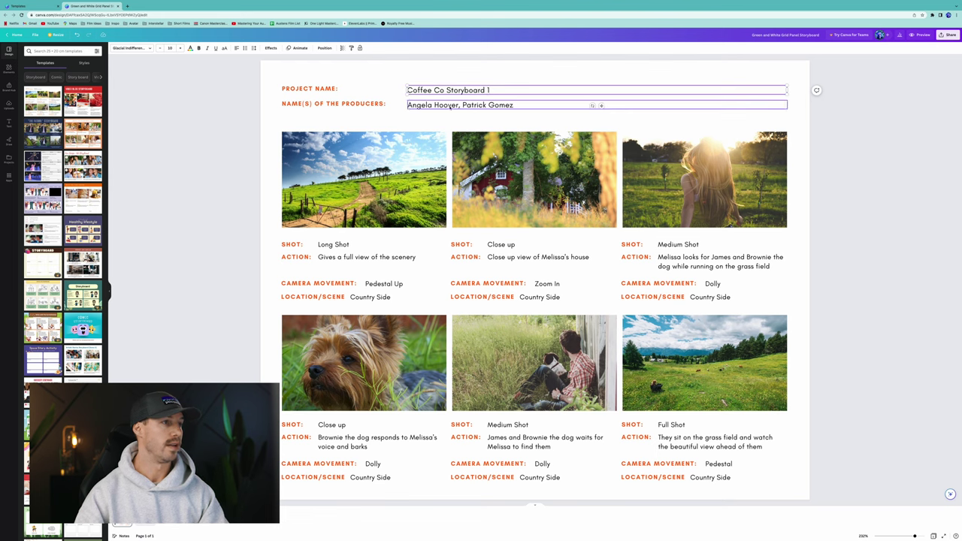
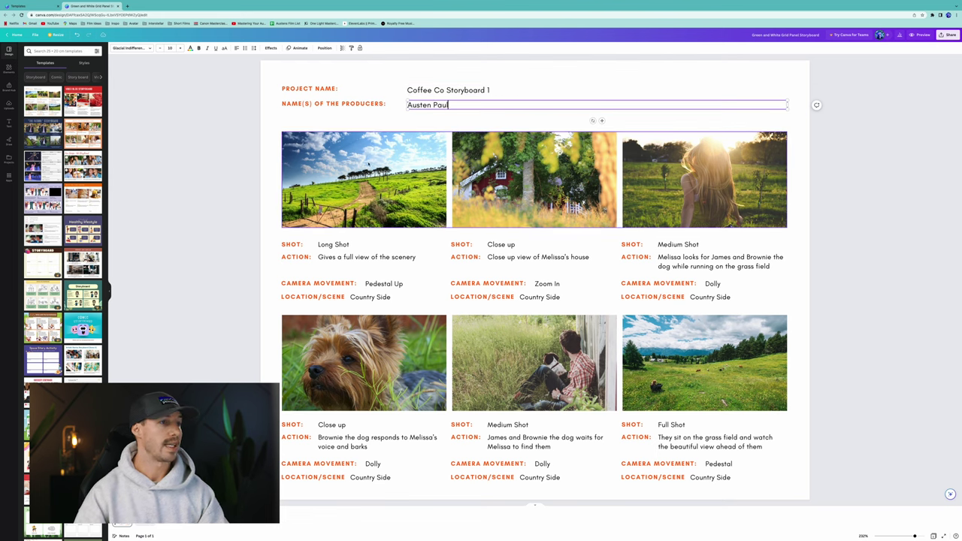
pyautogui.click(363, 181)
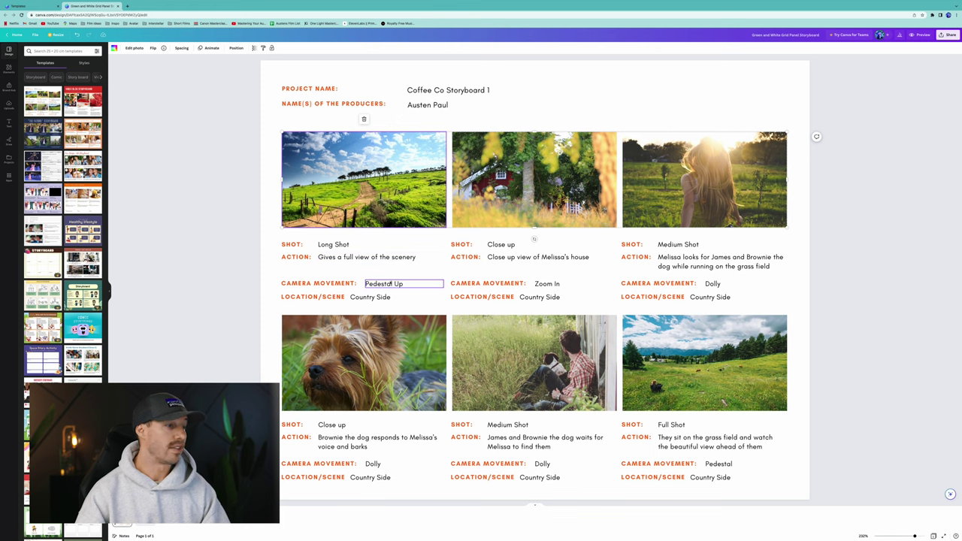
# Delete the LOCATION/SCENE labels and Country Side text from all three top-row panels.
pyautogui.click(328, 297)
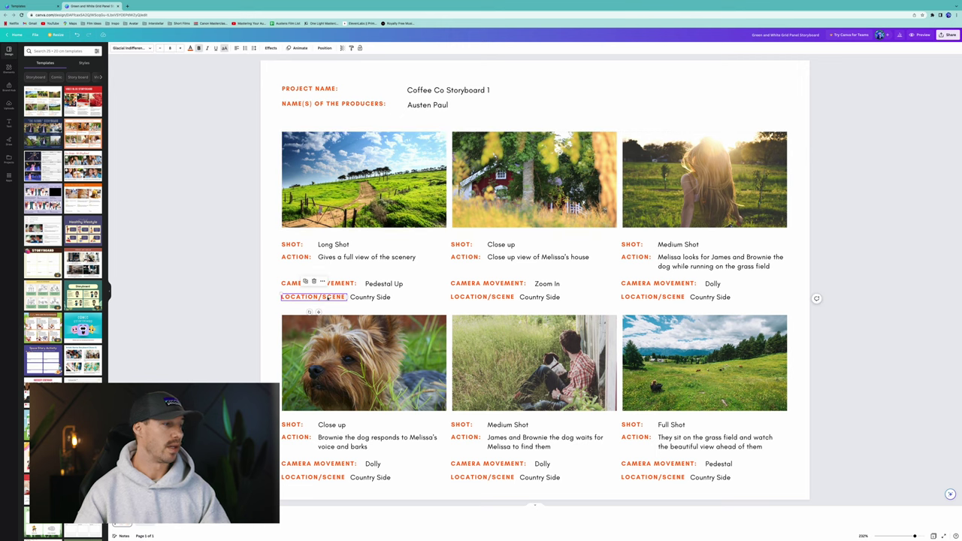
pyautogui.press('BackSpace')
pyautogui.click(370, 297)
pyautogui.press('BackSpace')
pyautogui.click(484, 297)
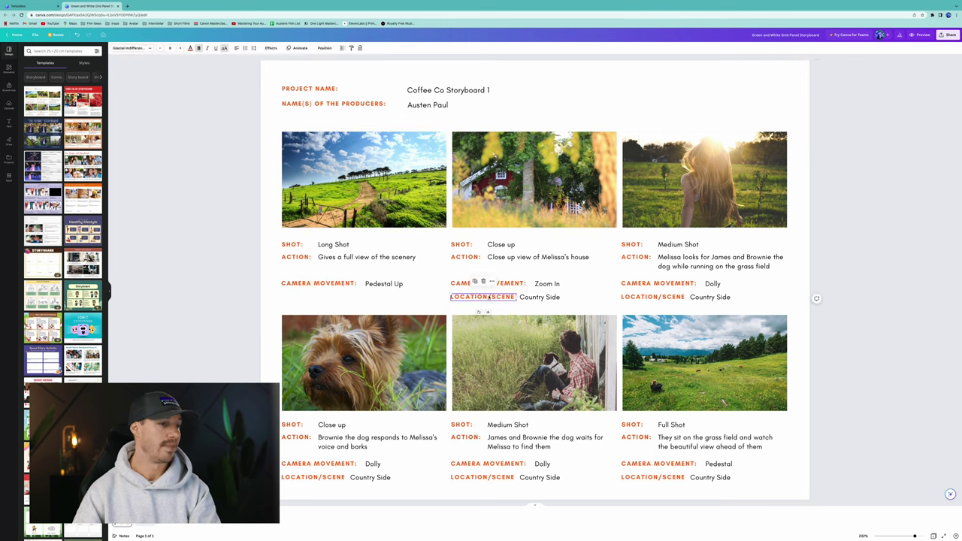
pyautogui.press('BackSpace')
pyautogui.click(535, 298)
pyautogui.press('BackSpace')
pyautogui.click(652, 297)
pyautogui.press('BackSpace')
pyautogui.click(709, 296)
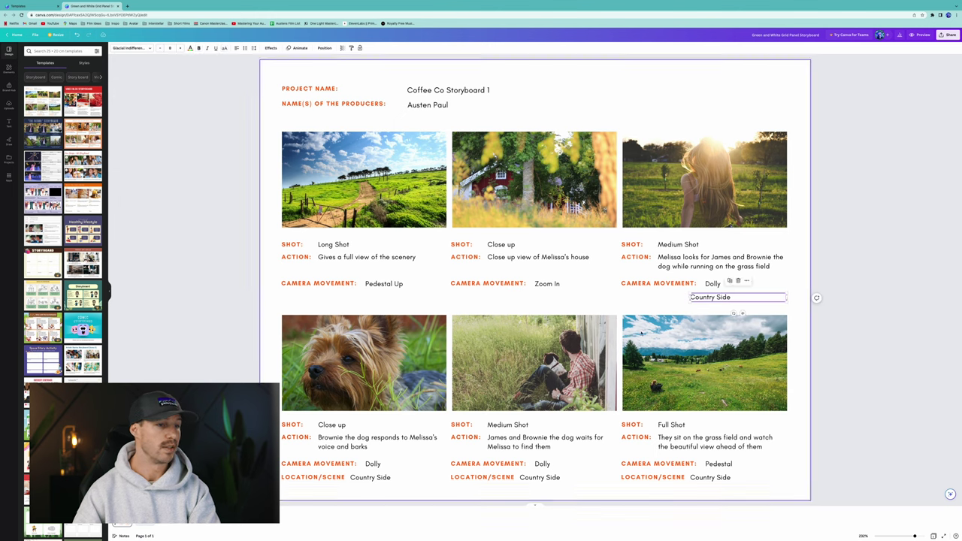
pyautogui.press('BackSpace')
# Delete the LOCATION/SCENE labels and Country Side text from all three bottom-row panels.
pyautogui.click(323, 478)
pyautogui.press('BackSpace')
pyautogui.click(370, 478)
pyautogui.press('BackSpace')
pyautogui.click(482, 477)
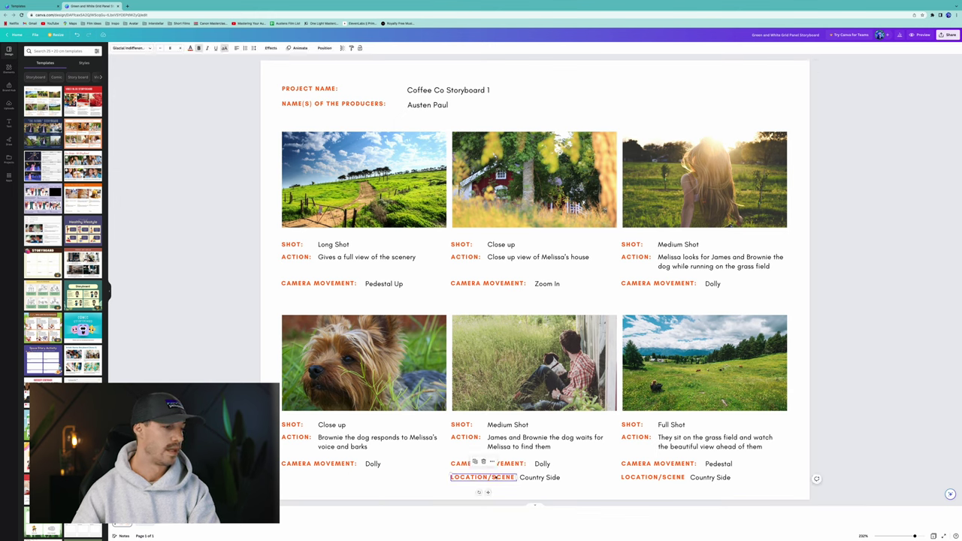
pyautogui.press('BackSpace')
pyautogui.click(538, 478)
pyautogui.press('BackSpace')
pyautogui.click(653, 478)
pyautogui.press('BackSpace')
pyautogui.click(709, 478)
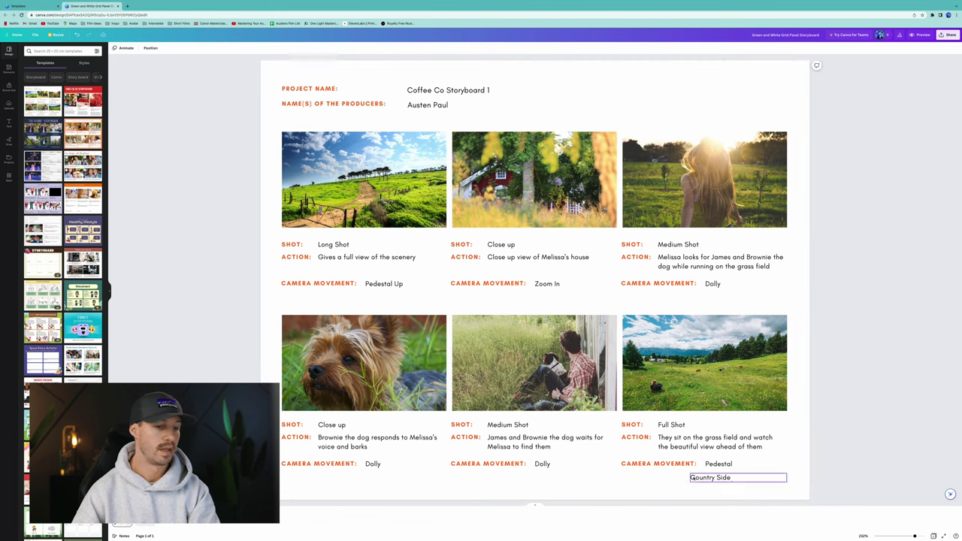
pyautogui.press('BackSpace')
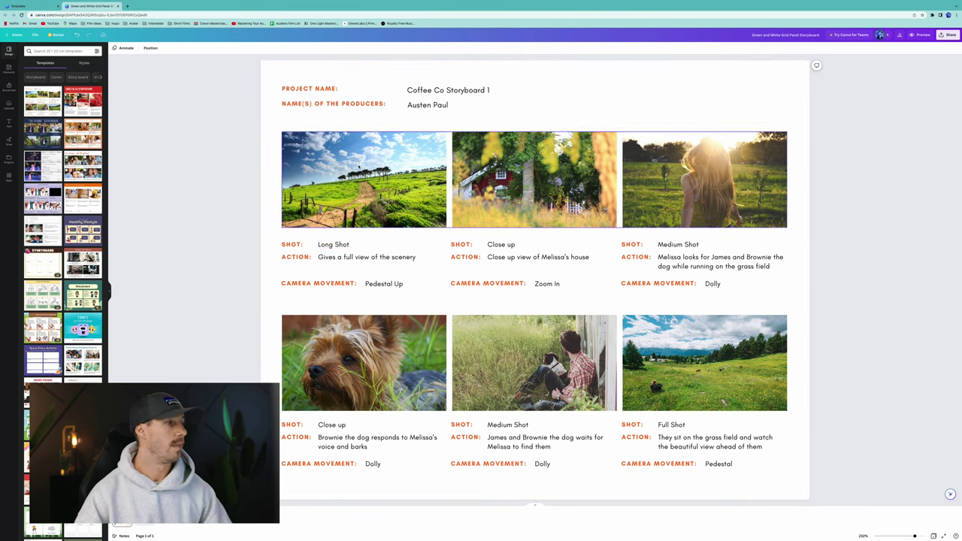
# Replace the first panel's landscape photo with a plain light grey fill.
pyautogui.click(359, 167)
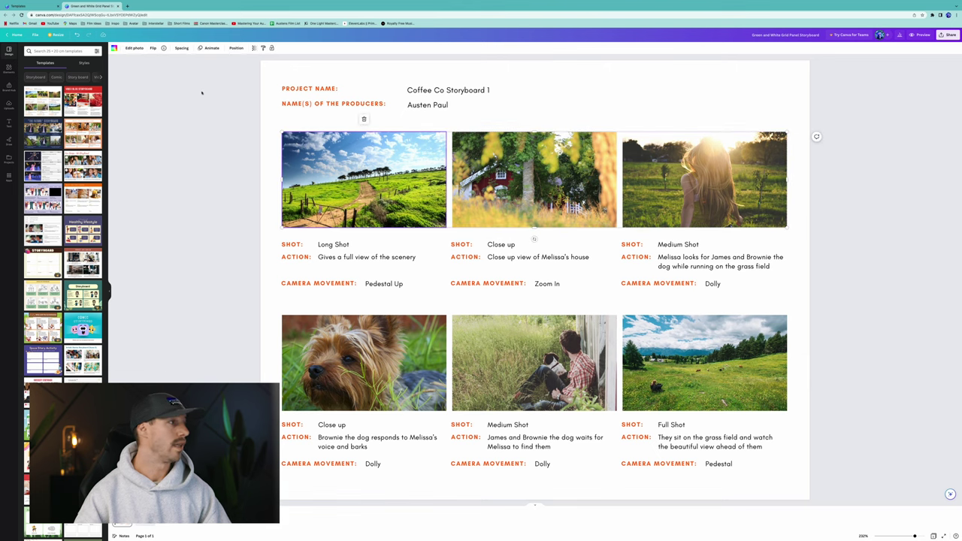
pyautogui.click(113, 48)
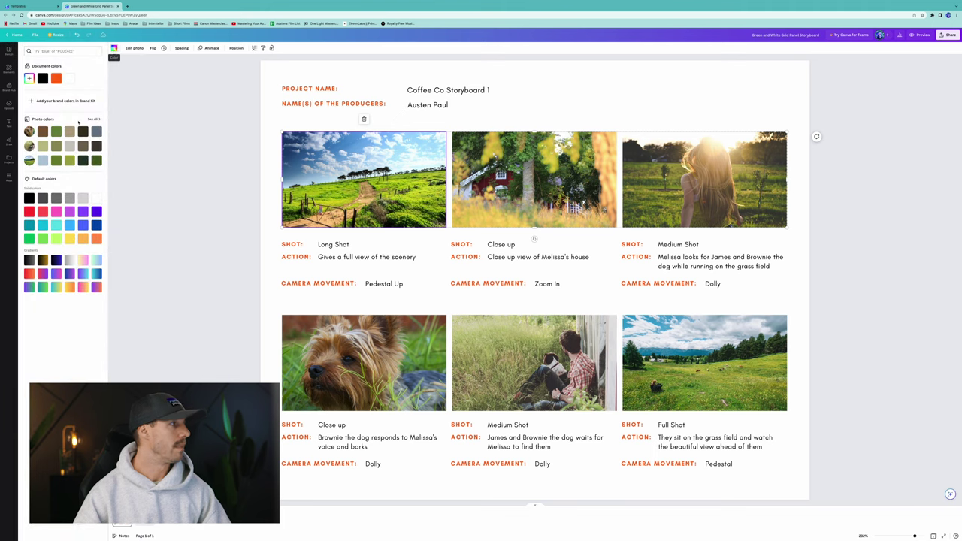
pyautogui.click(83, 199)
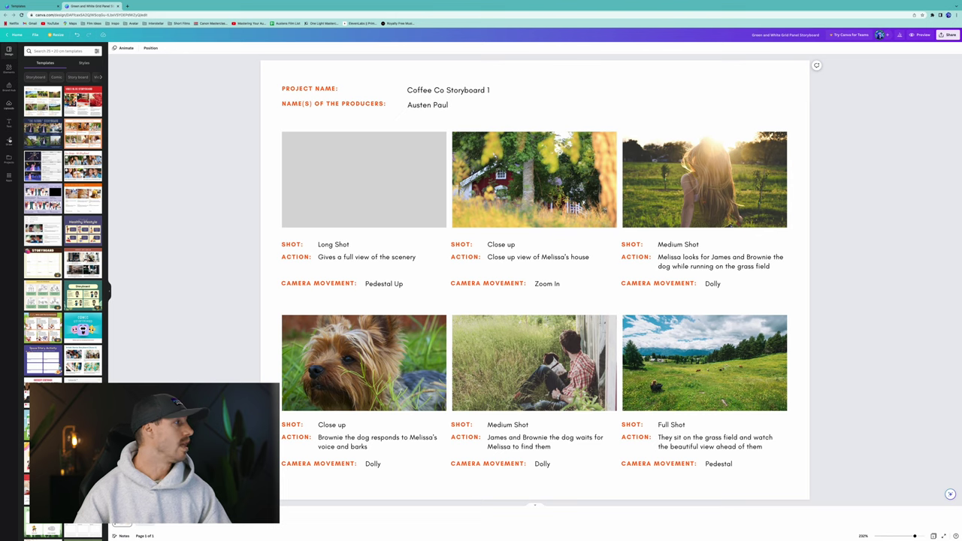
# Choose the Draw tool's fine pen and set its colour to black.
pyautogui.click(9, 141)
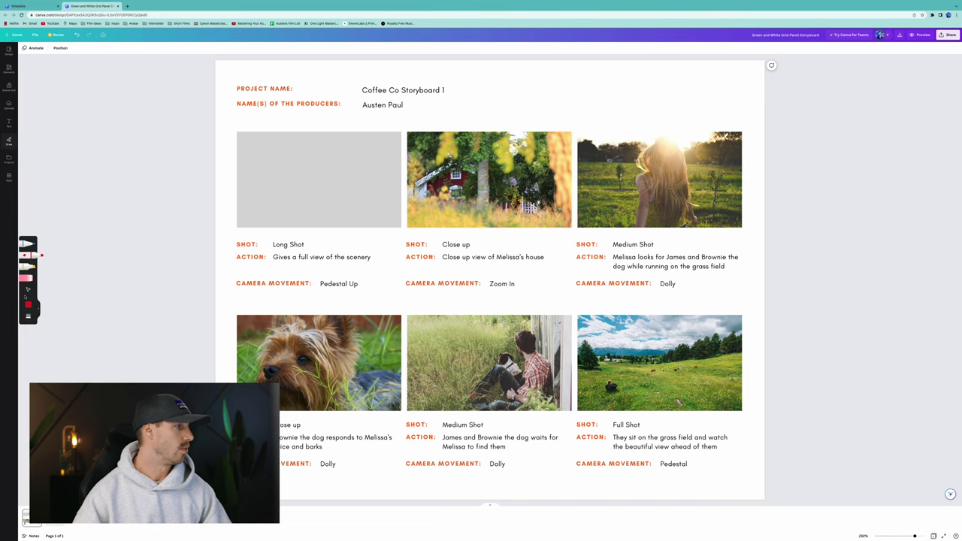
pyautogui.click(27, 244)
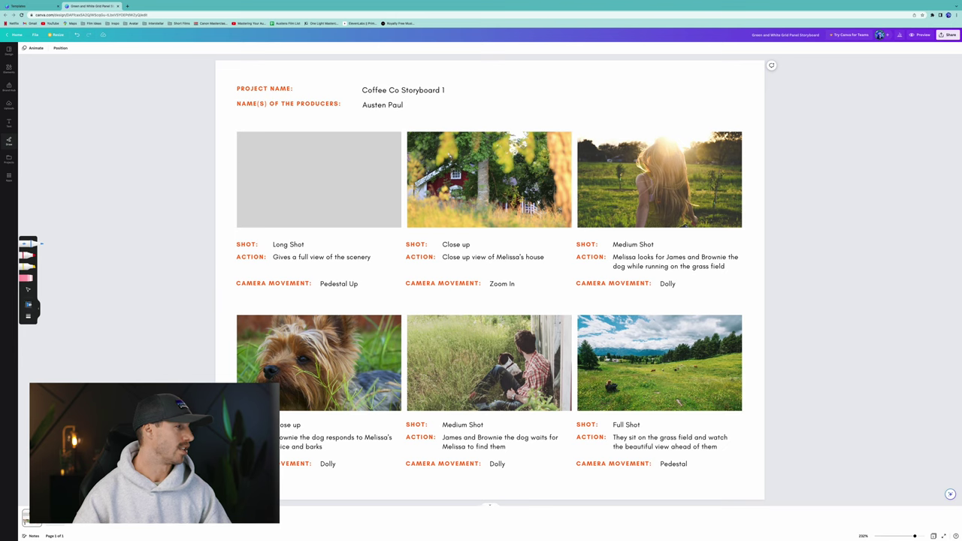
pyautogui.click(28, 304)
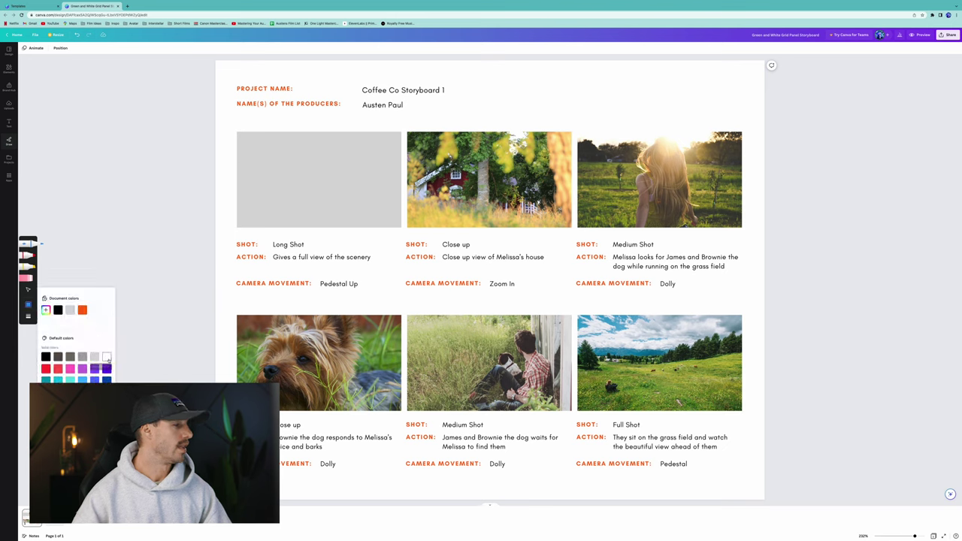
pyautogui.click(106, 356)
pyautogui.click(46, 356)
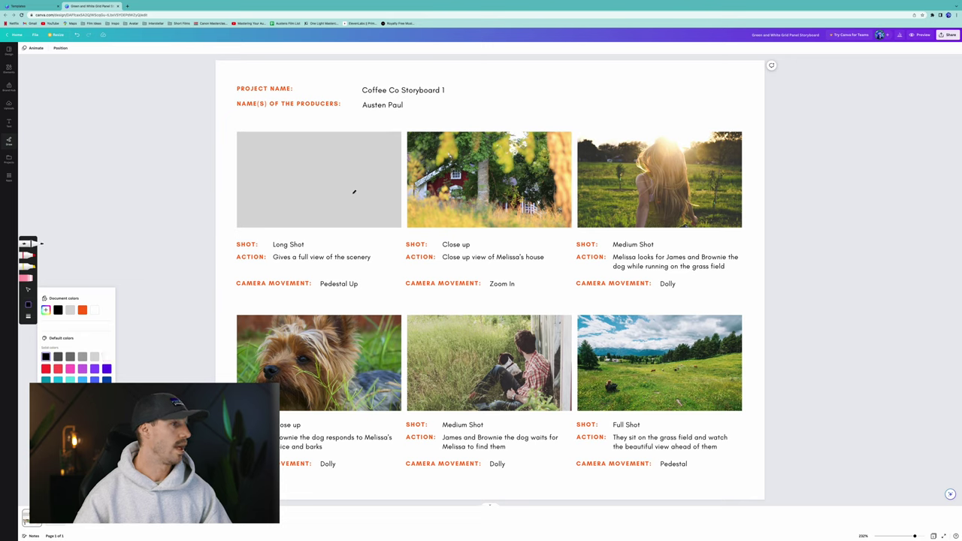
# Sketch a head and eyes in the grey panel, then undo both strokes.
pyautogui.moveTo(321, 168)
pyautogui.mouseDown()
pyautogui.moveTo(313, 165)
pyautogui.moveTo(313, 182)
pyautogui.moveTo(335, 171)
pyautogui.moveTo(321, 162)
pyautogui.moveTo(318, 171)
pyautogui.mouseUp()
pyautogui.moveTo(324, 169); pyautogui.dragTo(327, 177)
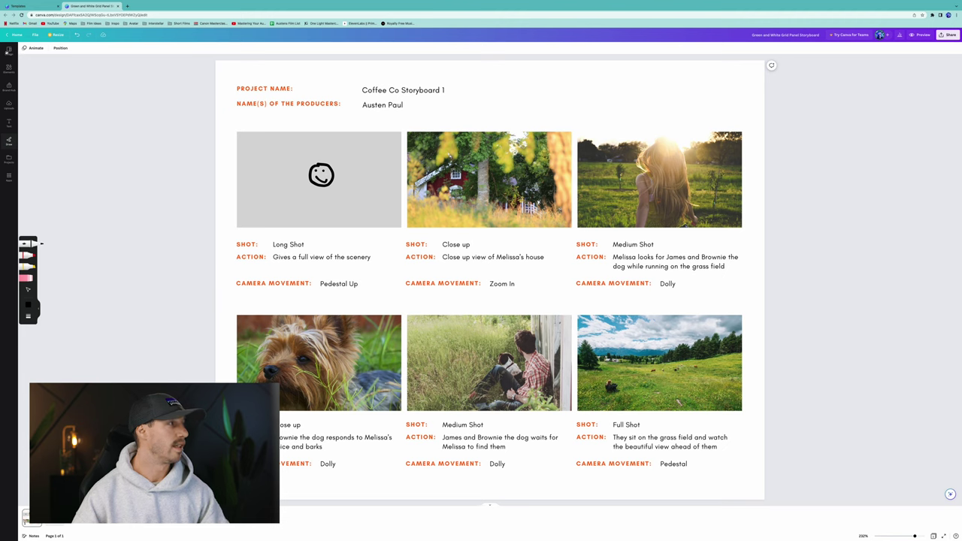
pyautogui.click(76, 35)
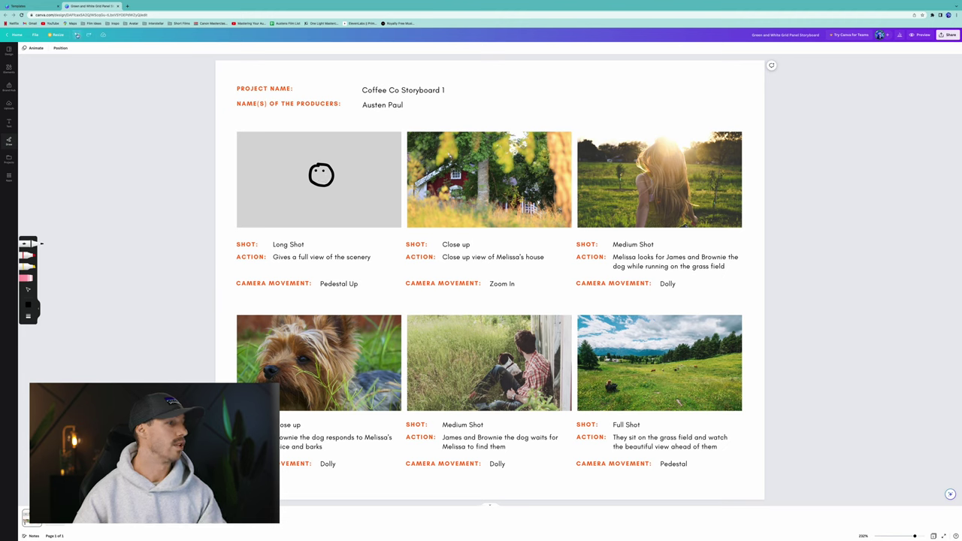
pyautogui.click(77, 35)
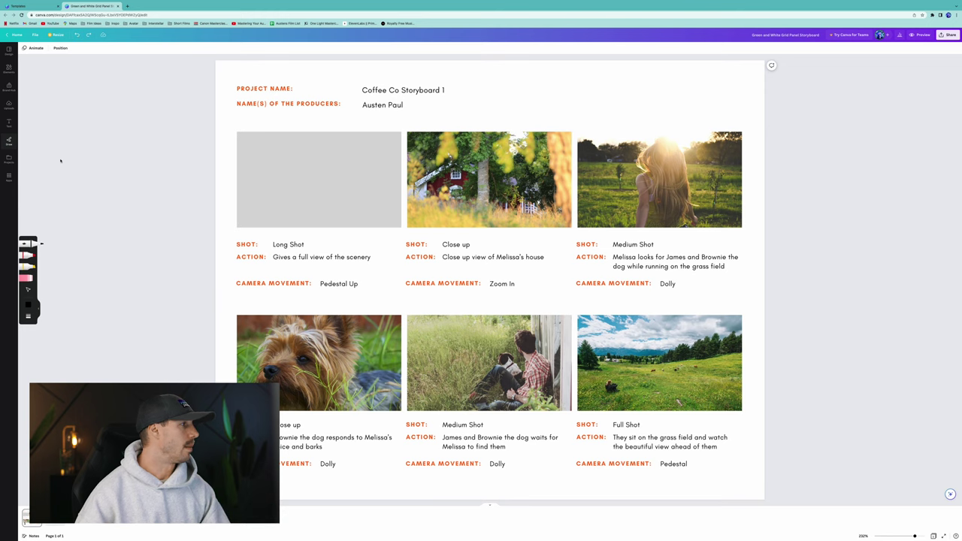
# Search Elements for 'coffee' and browse through all the graphics results.
pyautogui.click(9, 68)
pyautogui.click(68, 51)
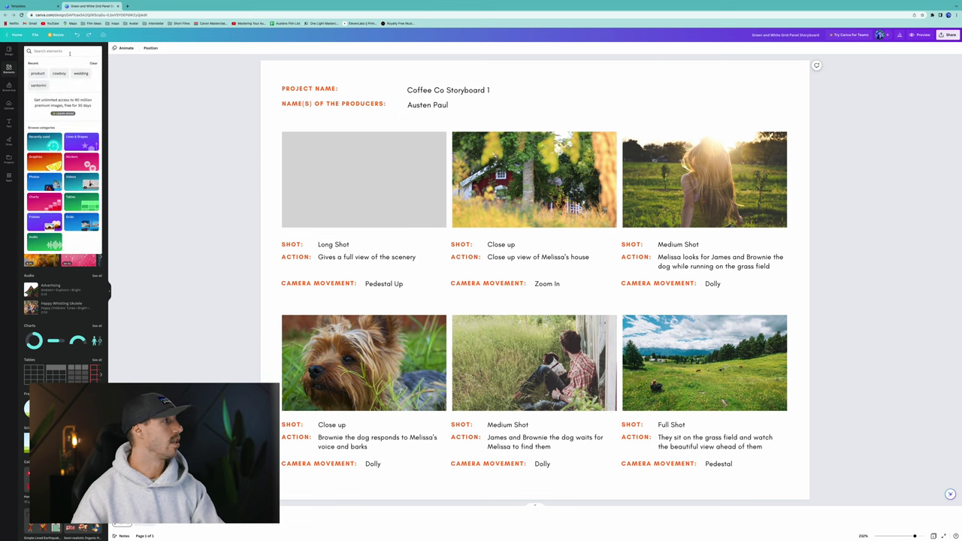
pyautogui.write('coff')
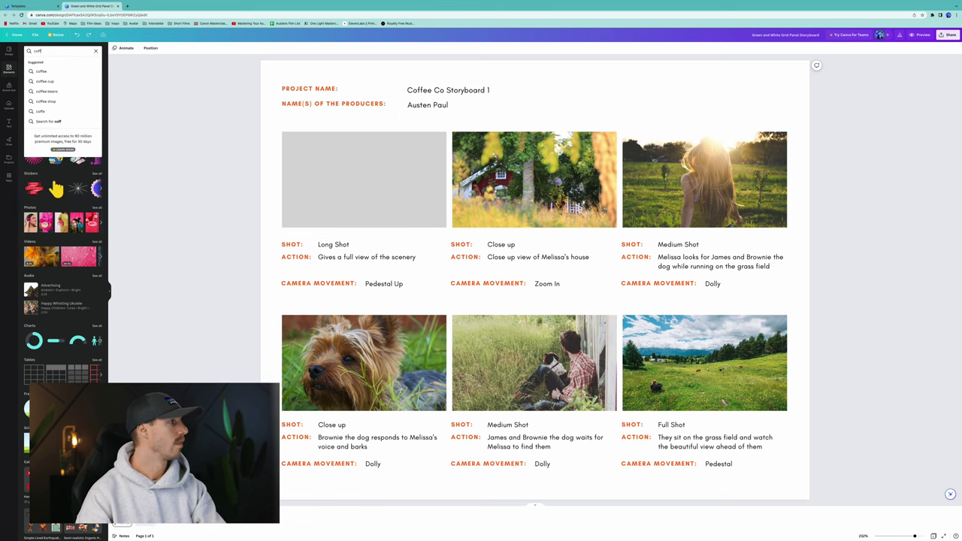
pyautogui.write('ee')
pyautogui.press('Return')
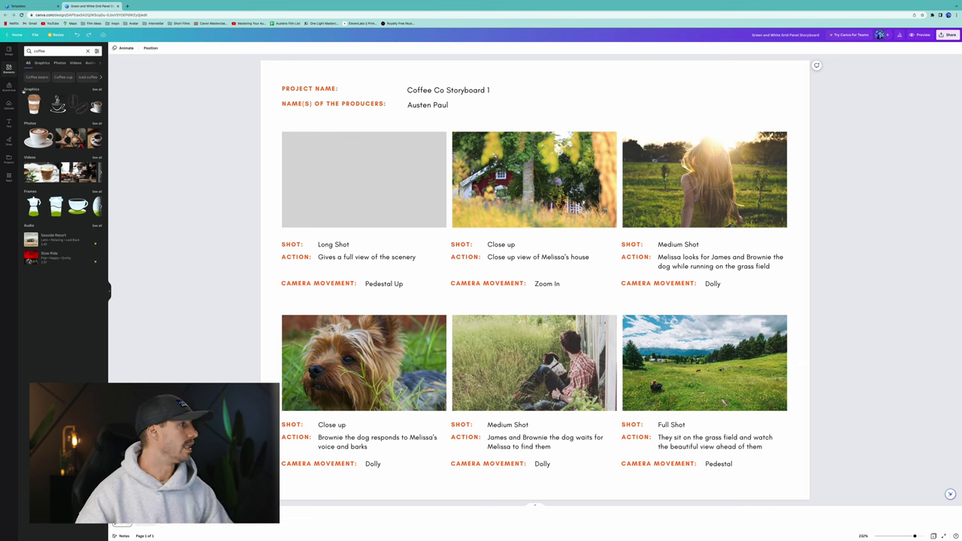
pyautogui.click(97, 89)
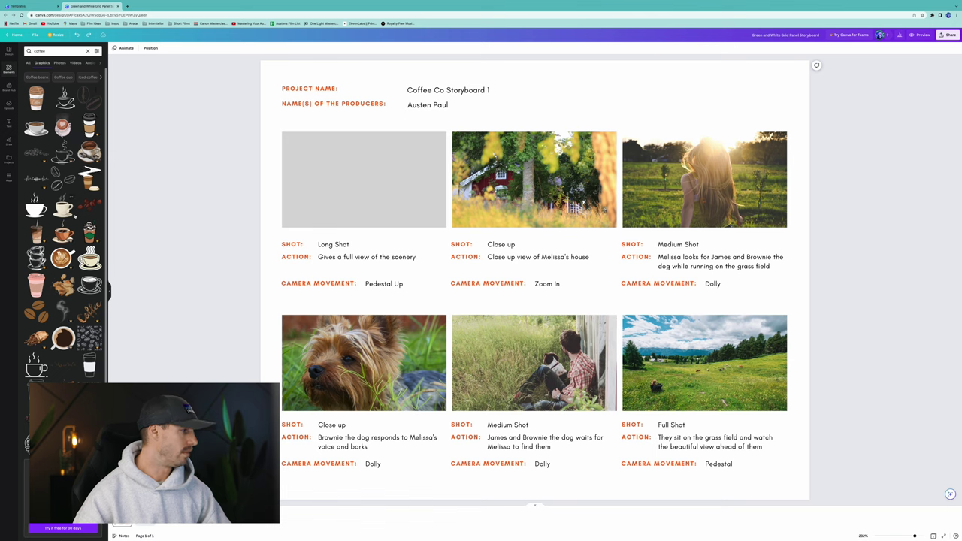
pyautogui.scroll(-2, 76, 225)
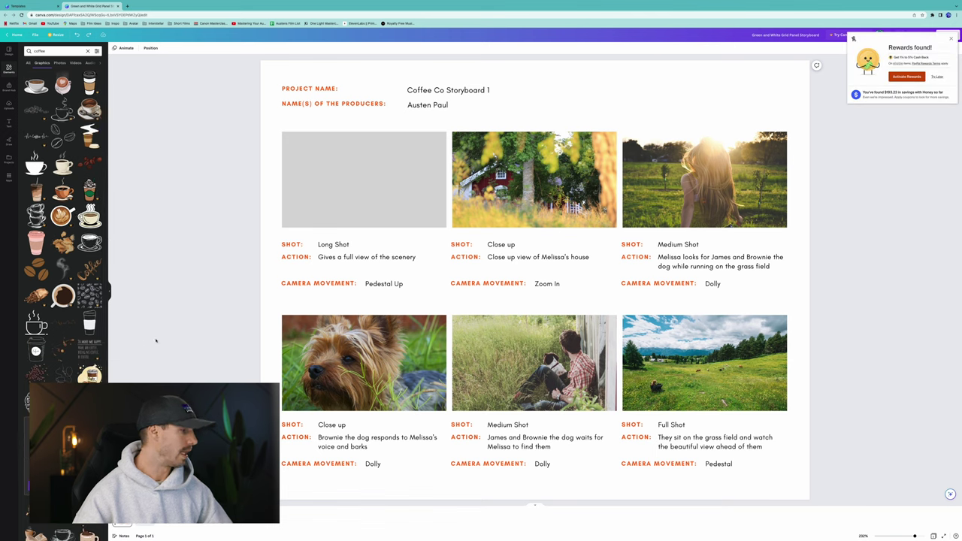
pyautogui.scroll(-2, 64, 226)
pyautogui.scroll(-6, 31, 369)
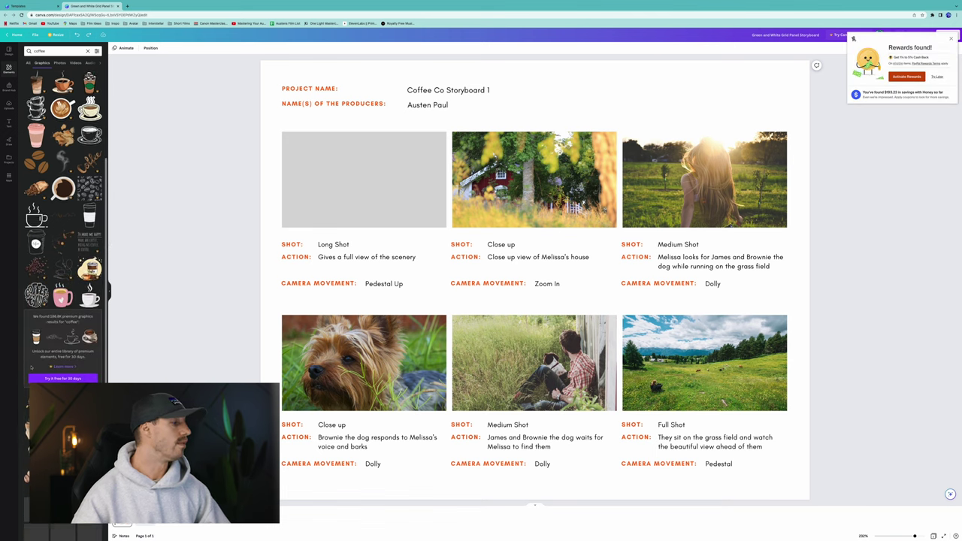
pyautogui.scroll(-1, 29, 385)
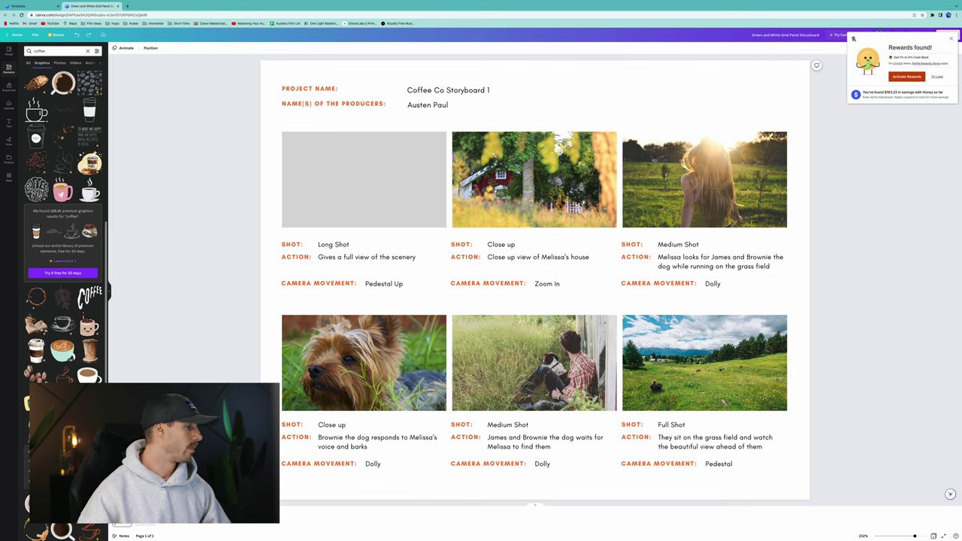
pyautogui.scroll(-10, 63, 240)
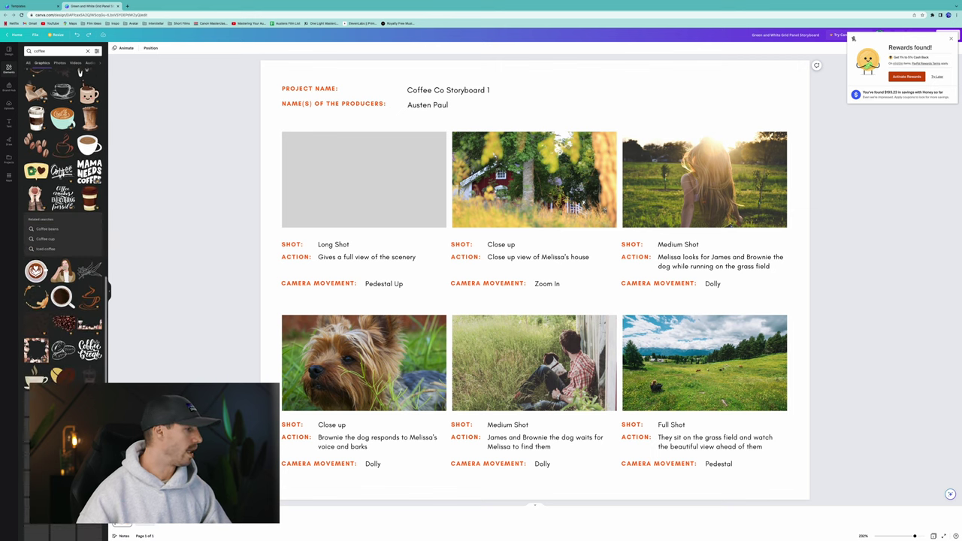
pyautogui.scroll(-1, 63, 226)
pyautogui.scroll(-3, 63, 225)
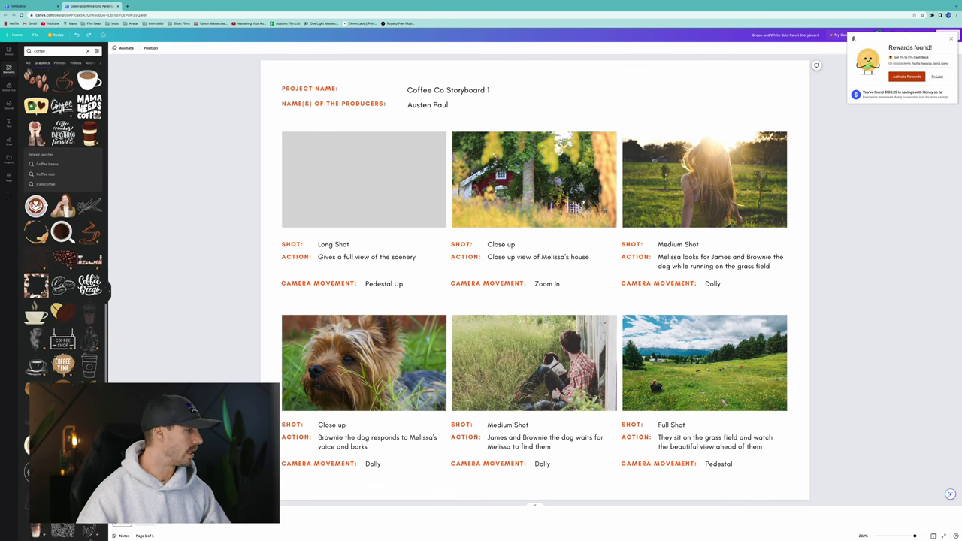
pyautogui.scroll(-10, 64, 225)
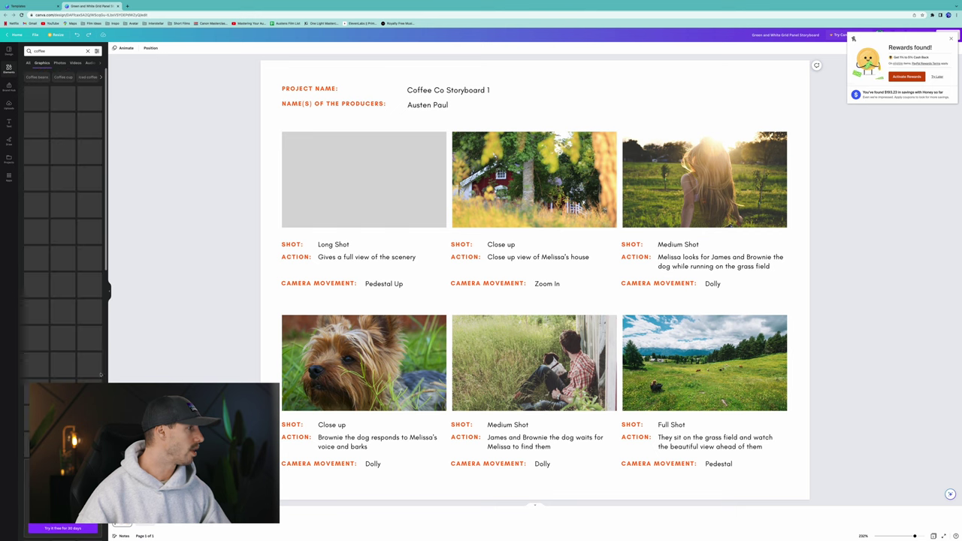
# Add a 'coffee bag' graphic, shrink it, and place it in the header beside the title.
pyautogui.click(50, 51)
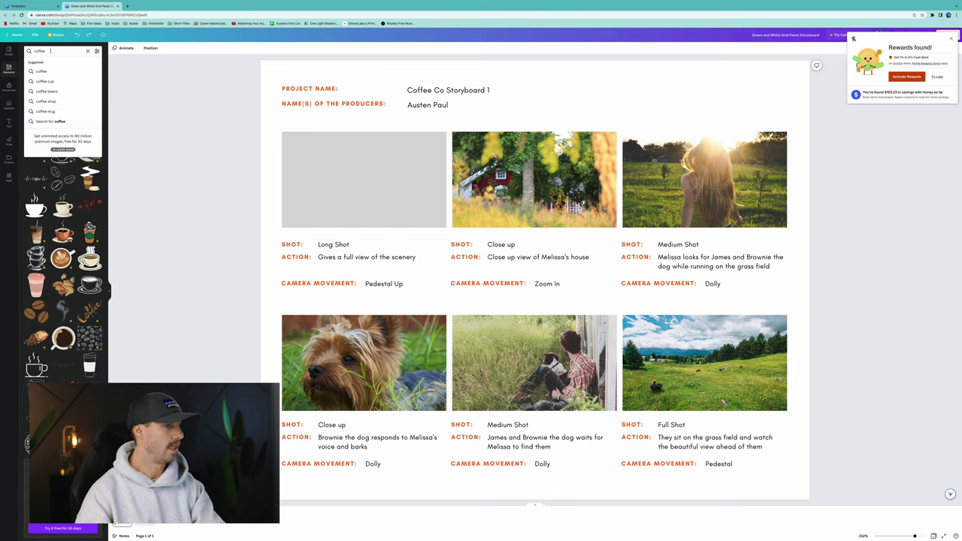
pyautogui.write('bag')
pyautogui.press('Return')
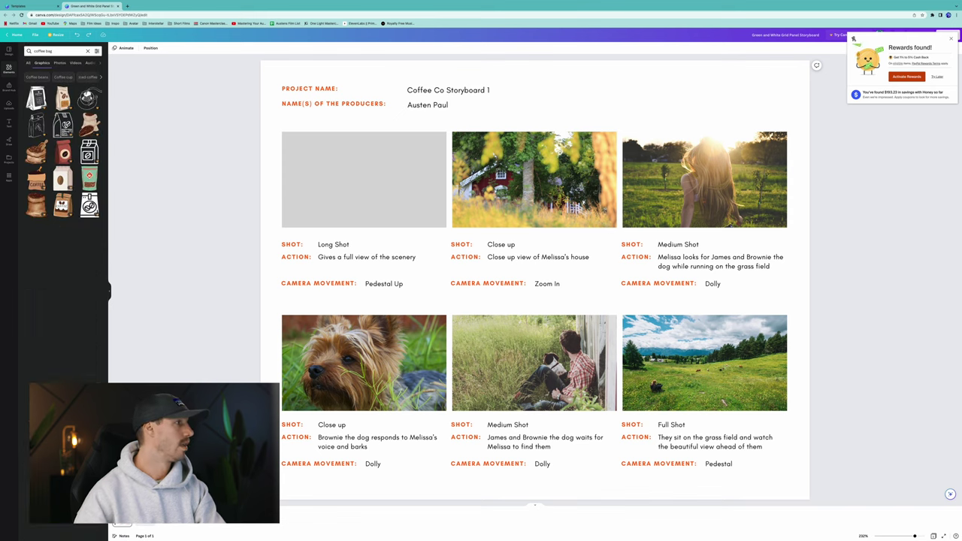
pyautogui.click(69, 145)
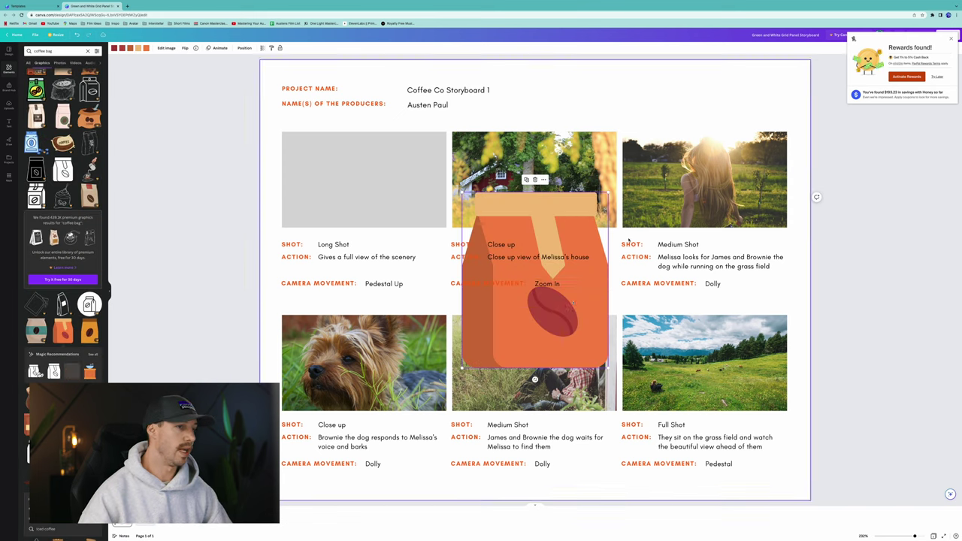
pyautogui.moveTo(535, 279); pyautogui.dragTo(364, 177)
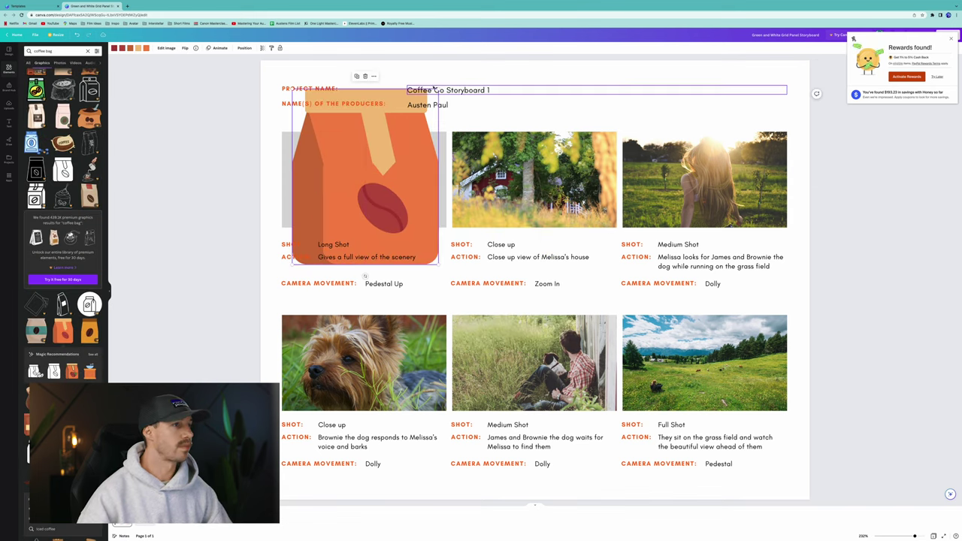
pyautogui.moveTo(438, 89); pyautogui.dragTo(371, 178)
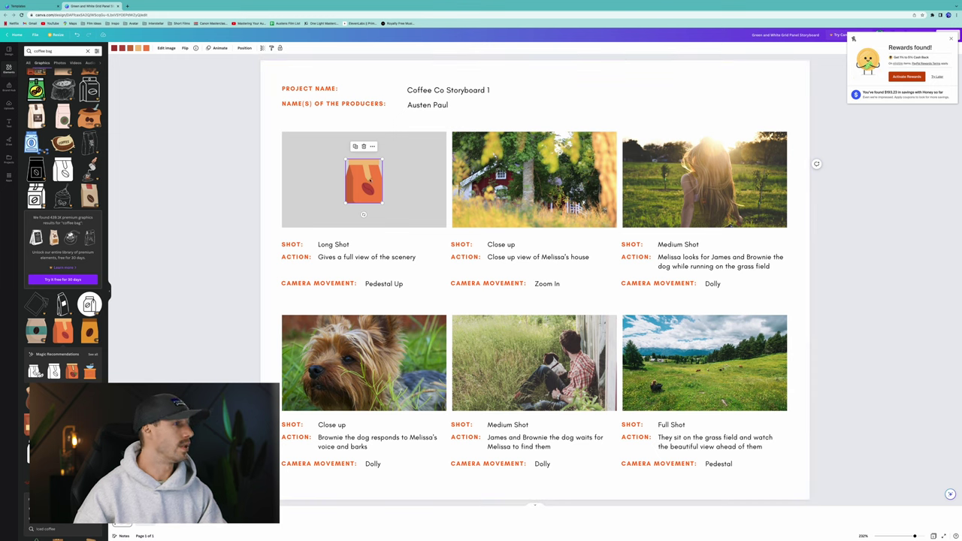
pyautogui.moveTo(373, 176); pyautogui.dragTo(563, 90)
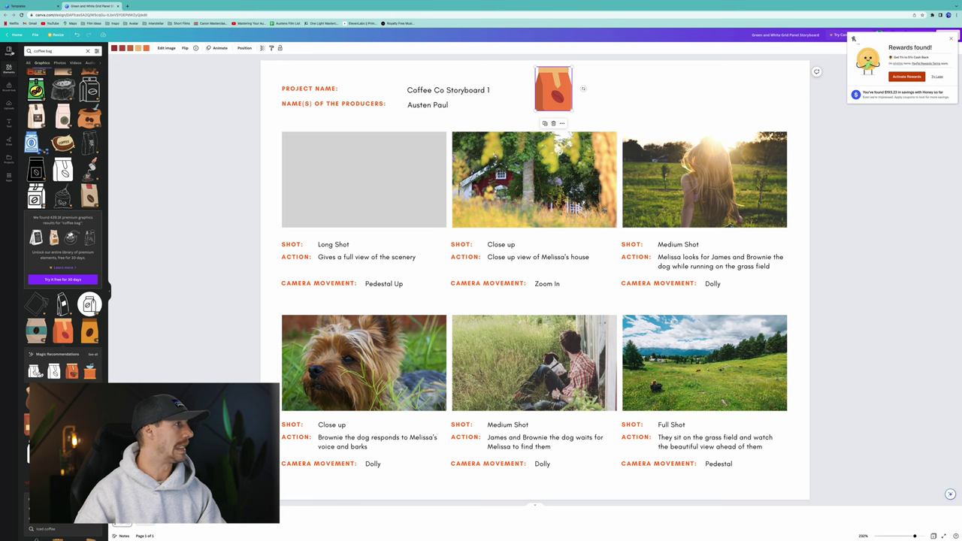
pyautogui.click(87, 50)
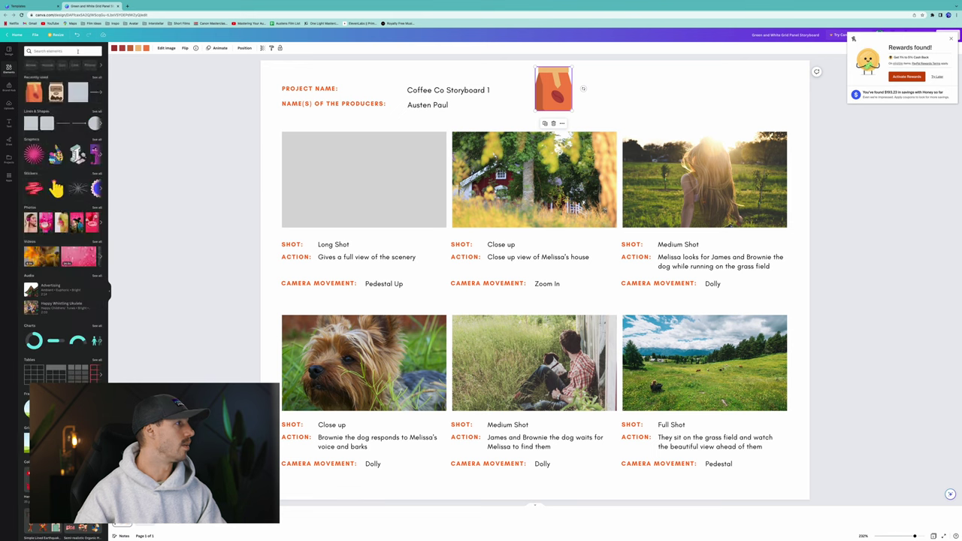
# Add a plain line from an Elements 'line' search onto the grey first panel.
pyautogui.click(77, 51)
pyautogui.write('line')
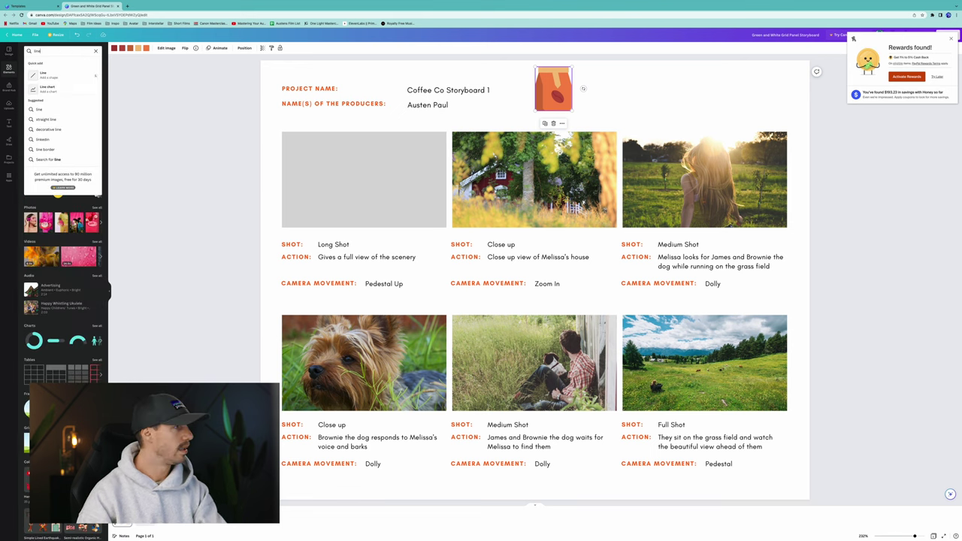
pyautogui.click(65, 73)
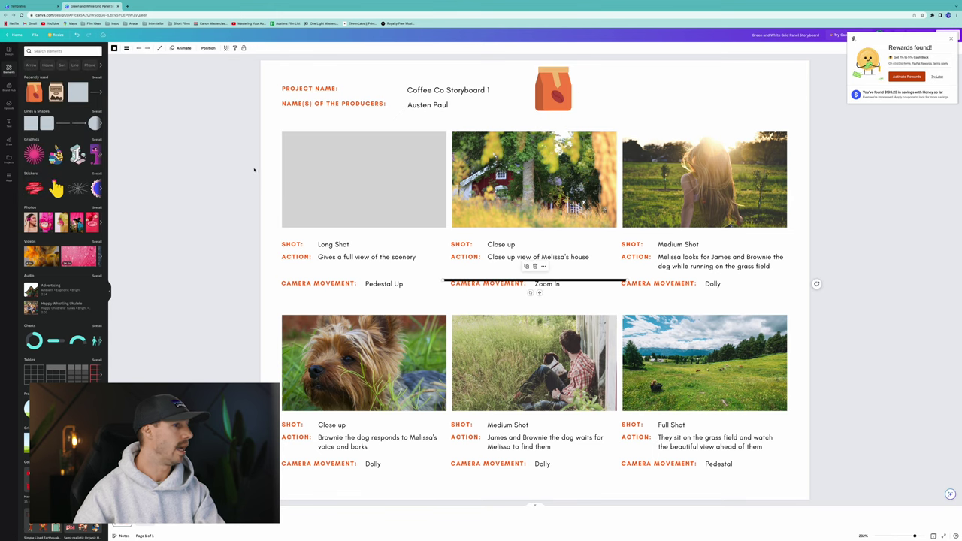
pyautogui.moveTo(487, 280); pyautogui.dragTo(313, 187)
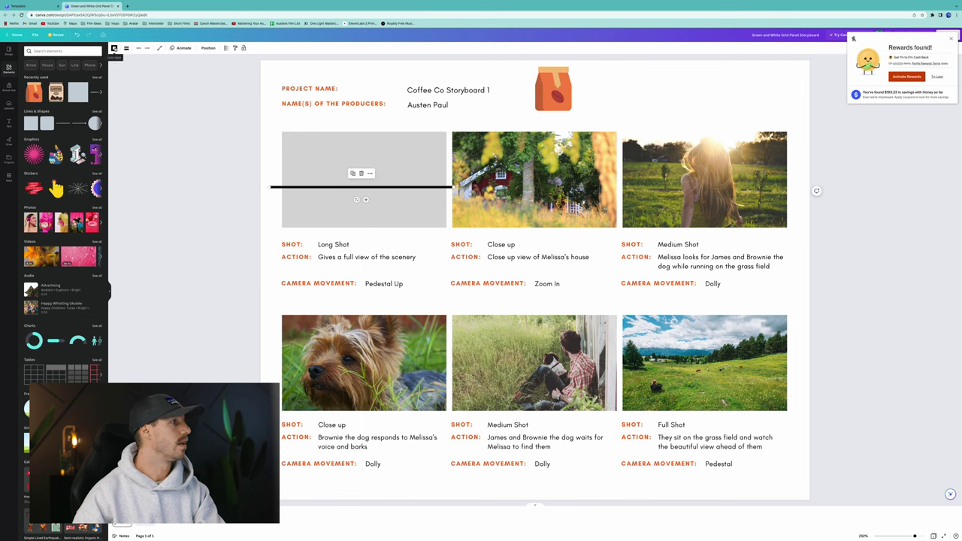
# Set the line weight to 2 and trim both ends to the panel edges.
pyautogui.click(126, 49)
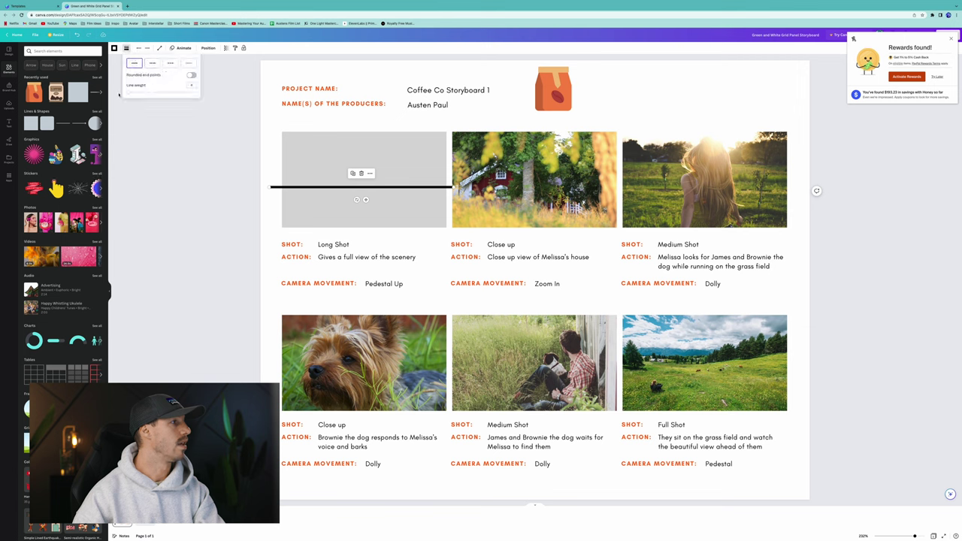
pyautogui.write('2')
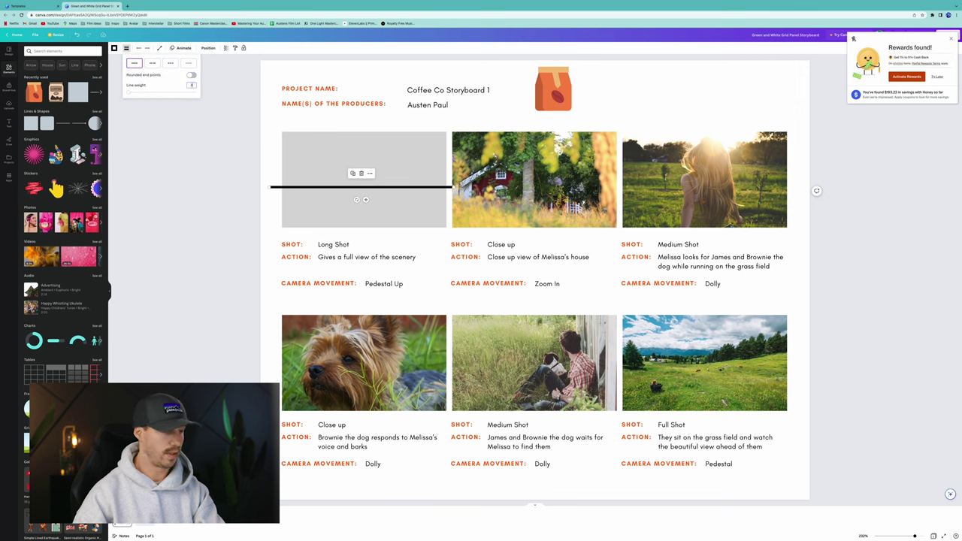
pyautogui.press('Return')
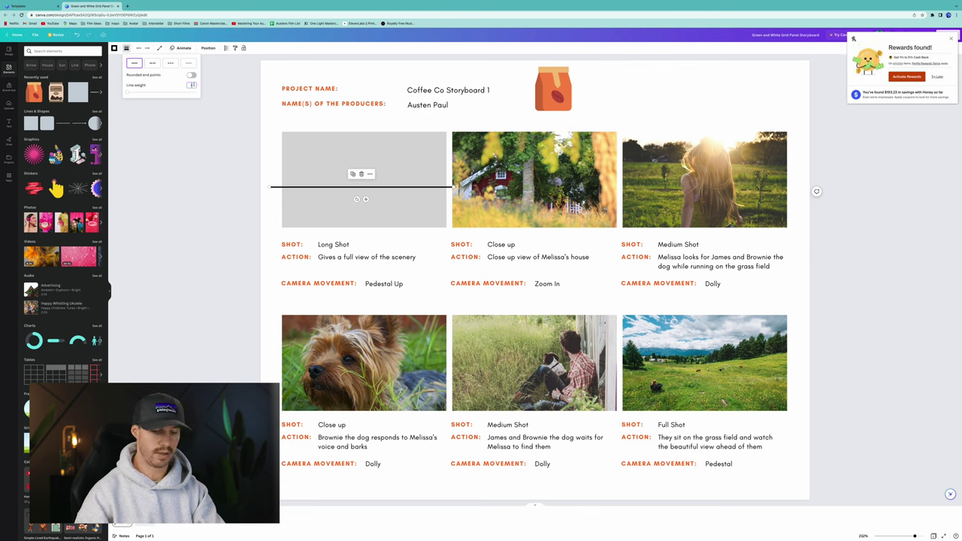
pyautogui.press('Escape')
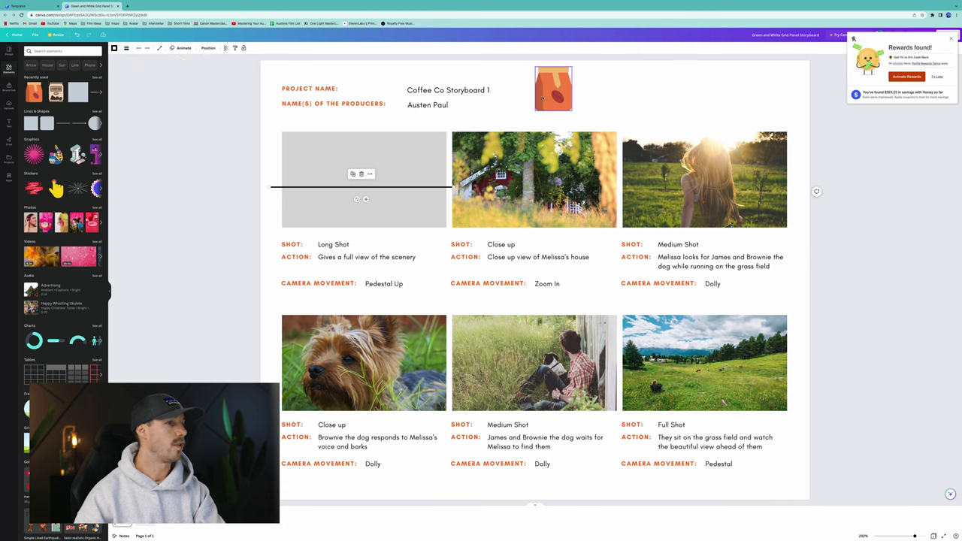
pyautogui.moveTo(454, 189); pyautogui.dragTo(445, 187)
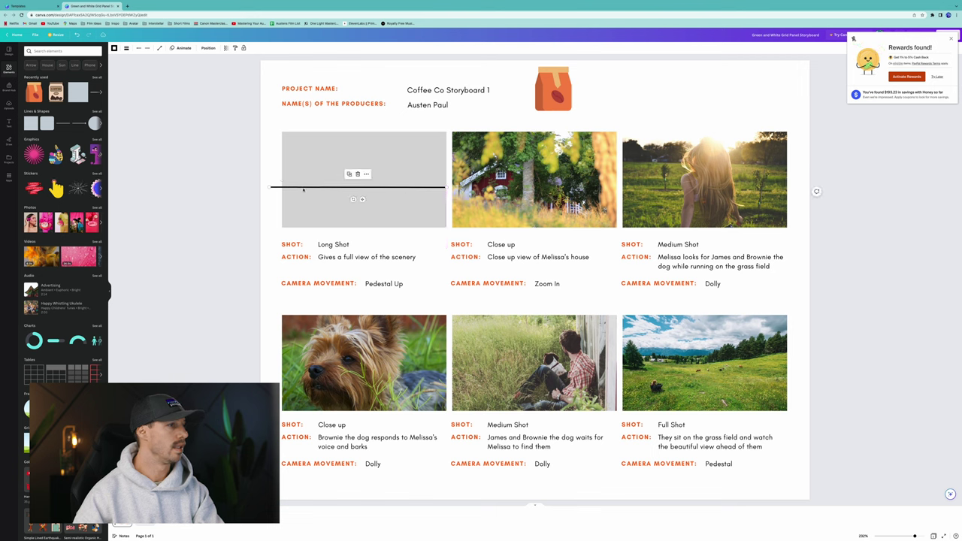
pyautogui.moveTo(268, 187); pyautogui.dragTo(281, 187)
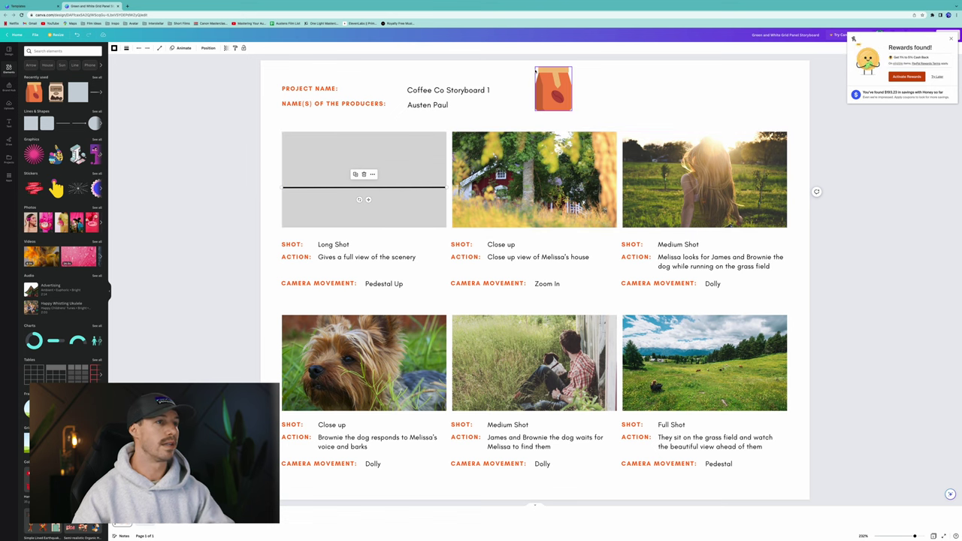
# Move the coffee bag into the Long Shot panel and bring it forward above the line.
pyautogui.click(556, 103)
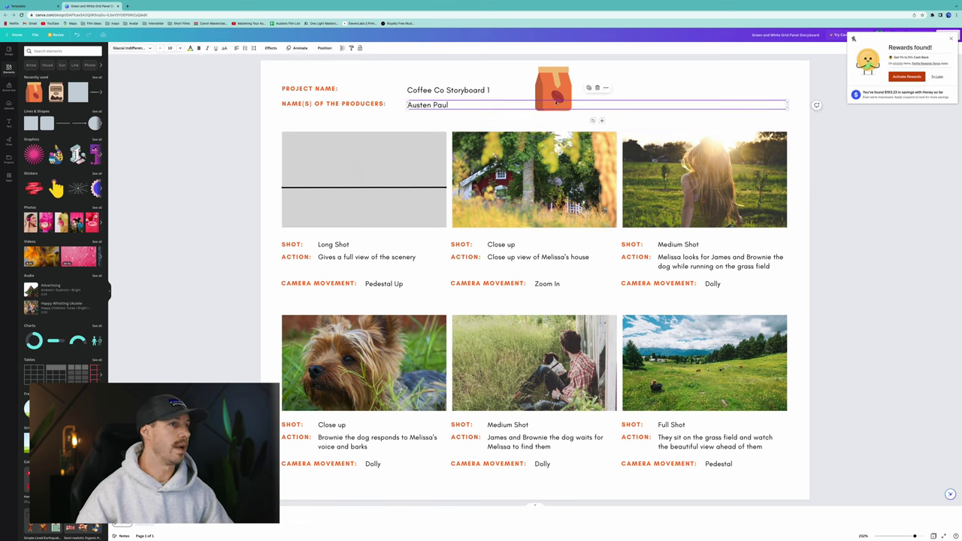
pyautogui.click(556, 89)
pyautogui.click(558, 75)
pyautogui.moveTo(558, 75); pyautogui.dragTo(366, 167)
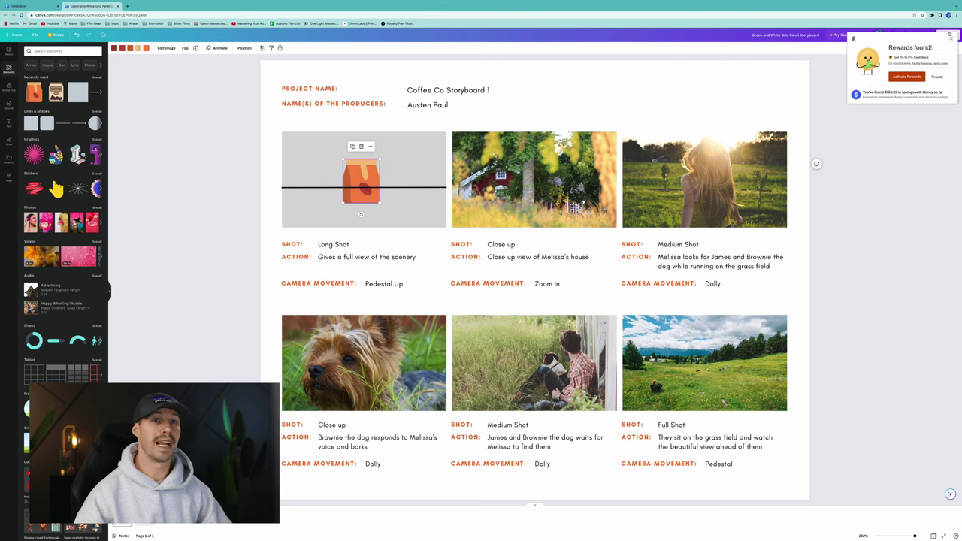
pyautogui.click(950, 38)
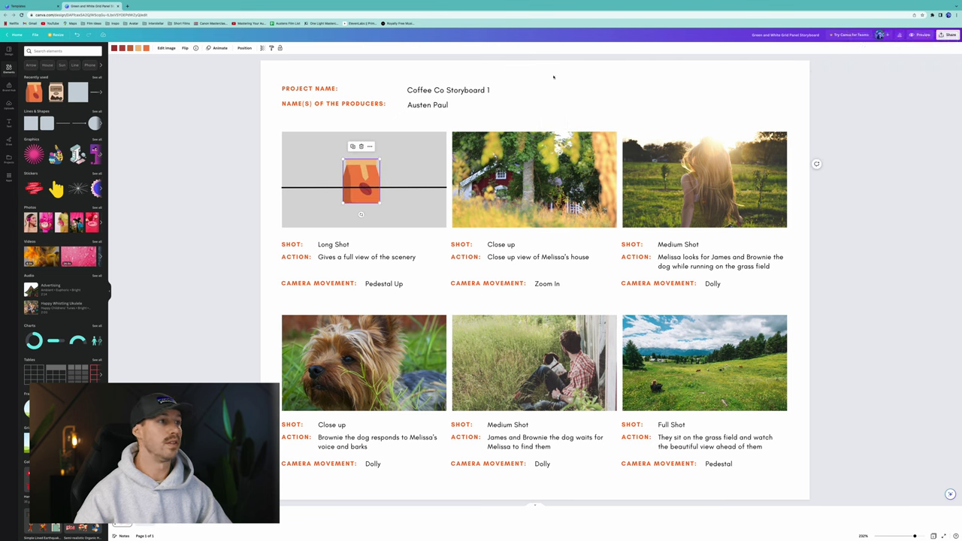
pyautogui.click(243, 49)
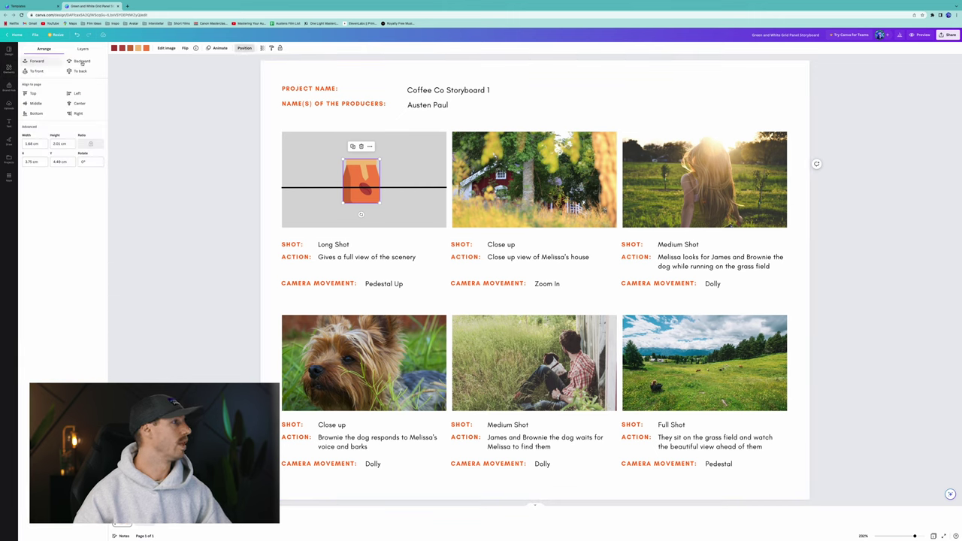
pyautogui.click(47, 71)
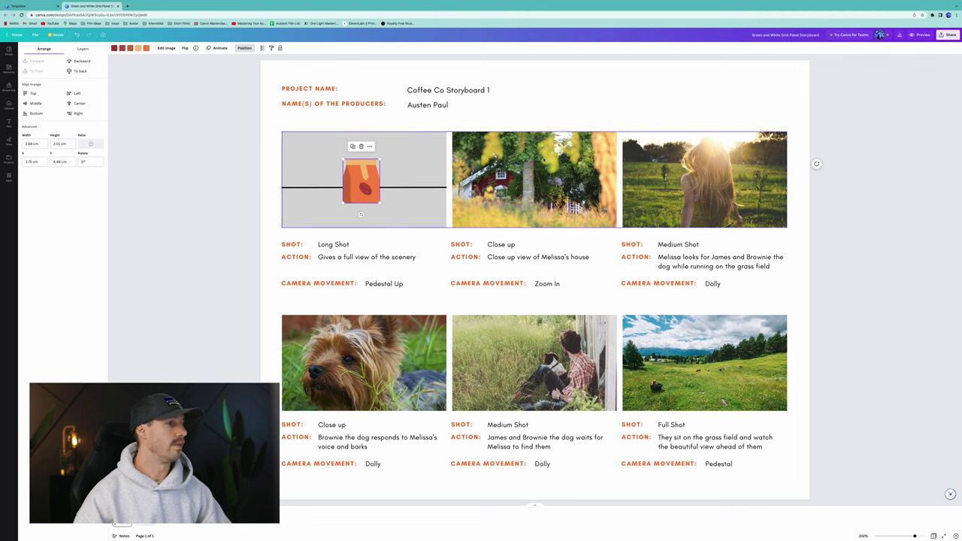
# Nudge the bag right, give it a Breathe animation, and select the Long Shot text.
pyautogui.click(9, 67)
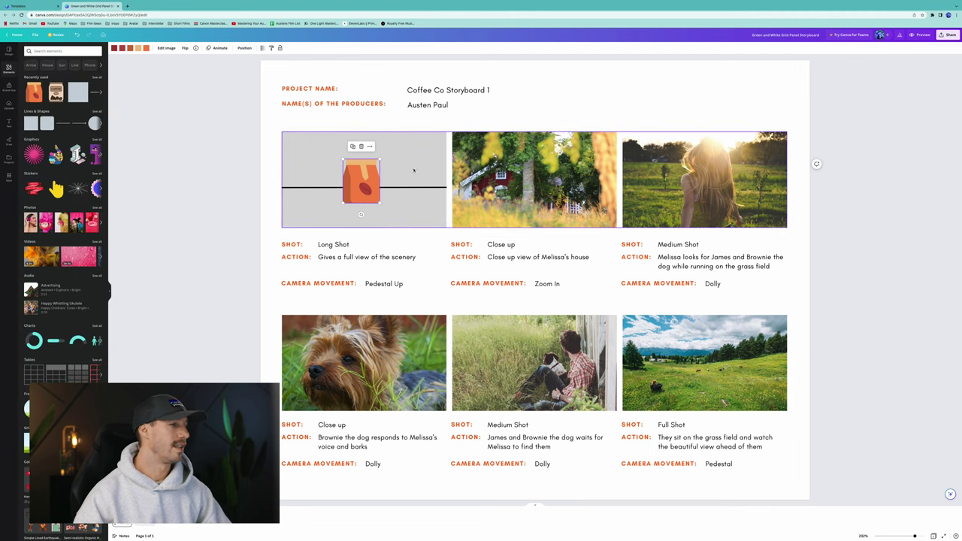
pyautogui.moveTo(366, 174); pyautogui.dragTo(368, 174)
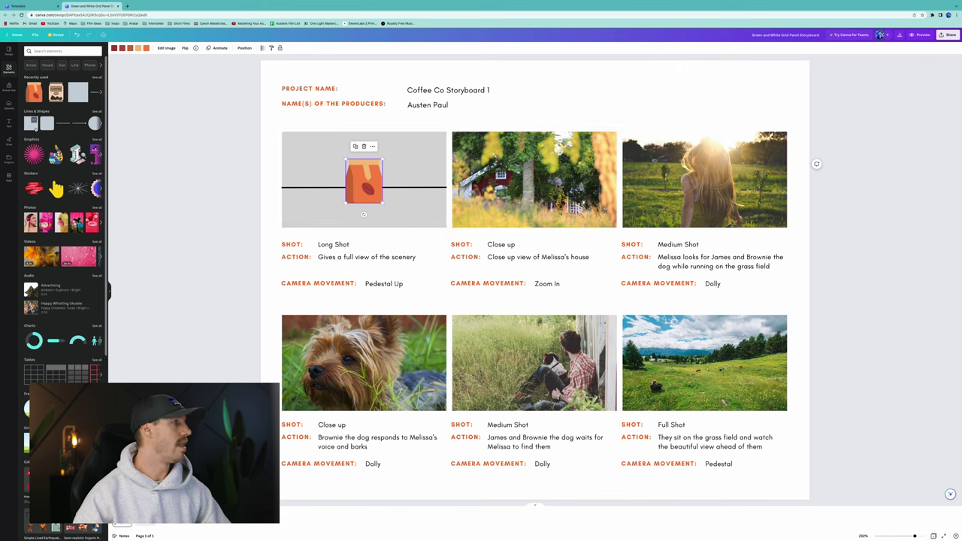
pyautogui.click(221, 48)
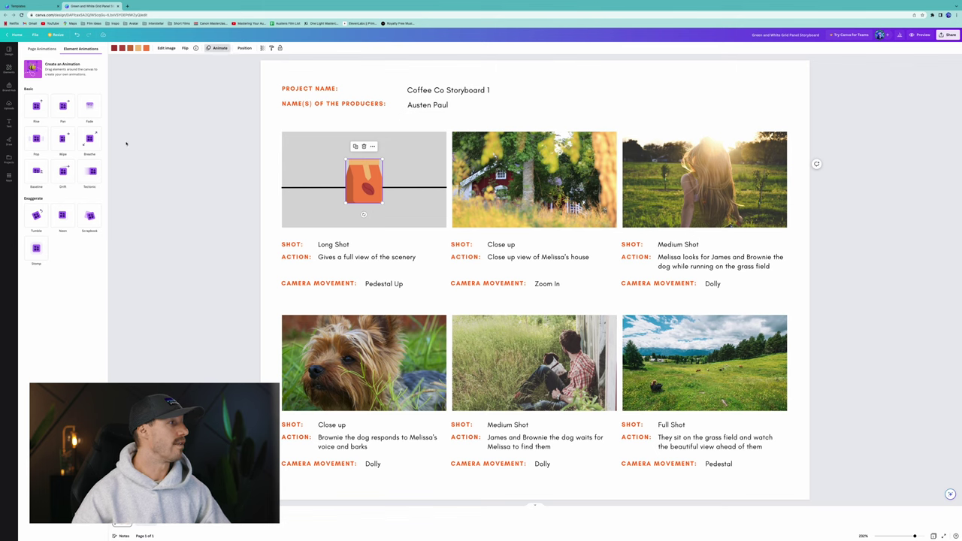
pyautogui.click(90, 139)
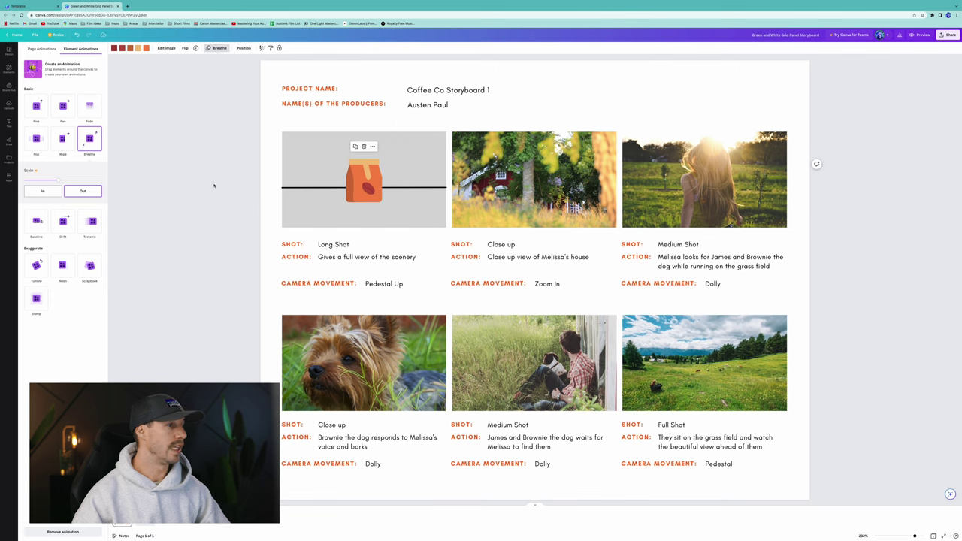
pyautogui.click(335, 245)
pyautogui.click(335, 245)
# Change the SHOT text to 'Establishing Product Medium/Close'.
pyautogui.press('BackSpace')
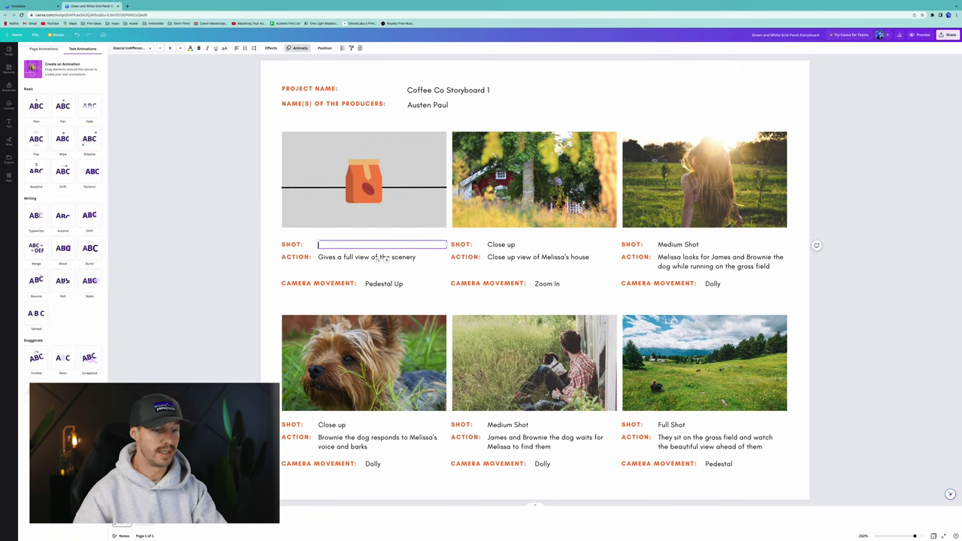
pyautogui.write('Establish')
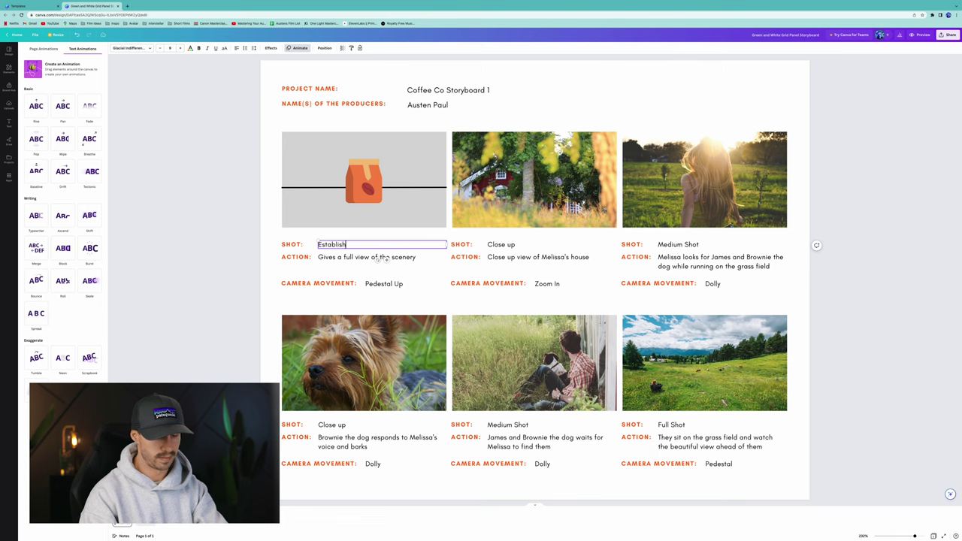
pyautogui.write('ing Product')
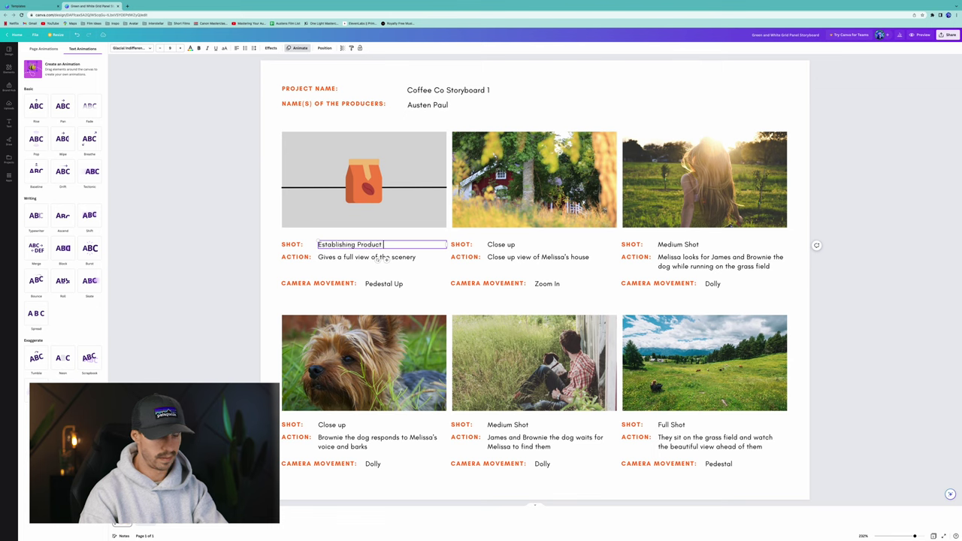
pyautogui.write(' Medi')
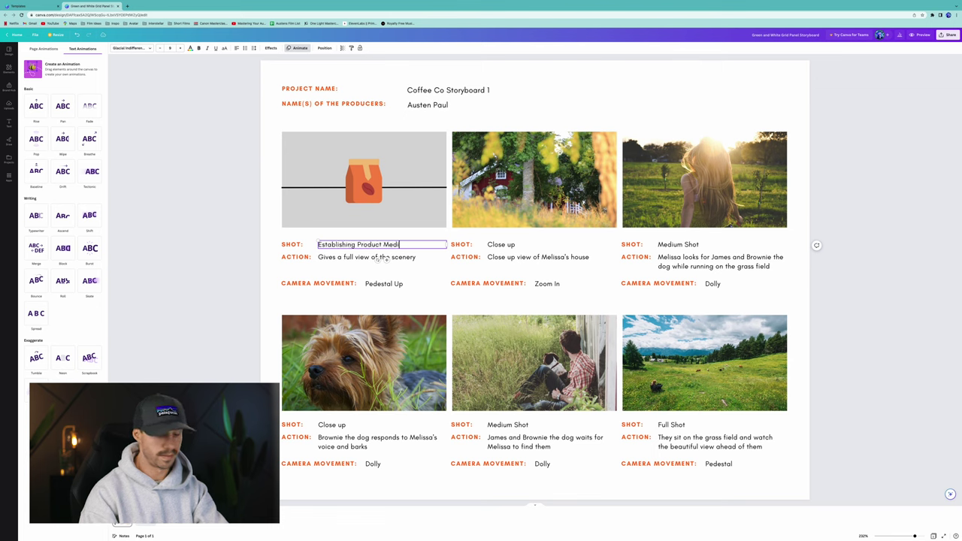
pyautogui.write('8um/C')
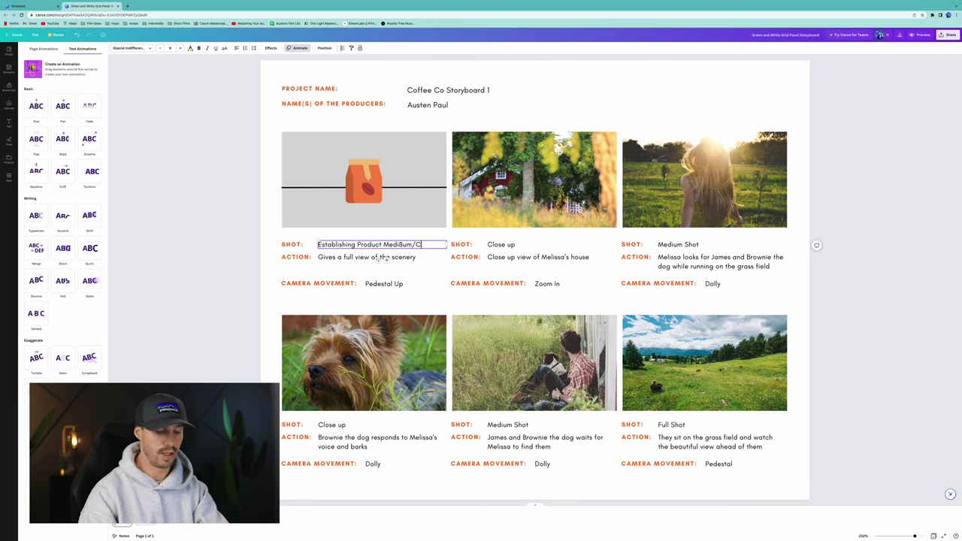
pyautogui.write('lose')
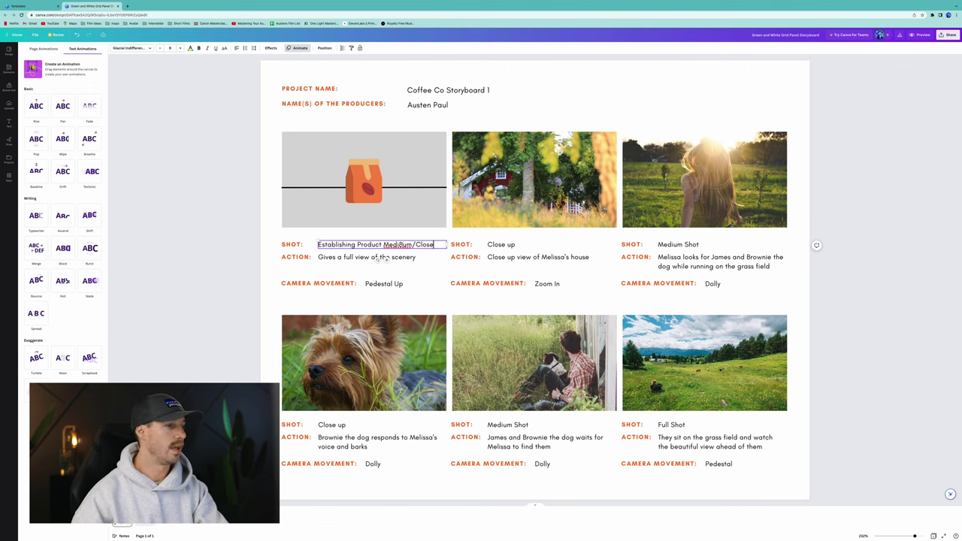
pyautogui.rightClick(402, 244)
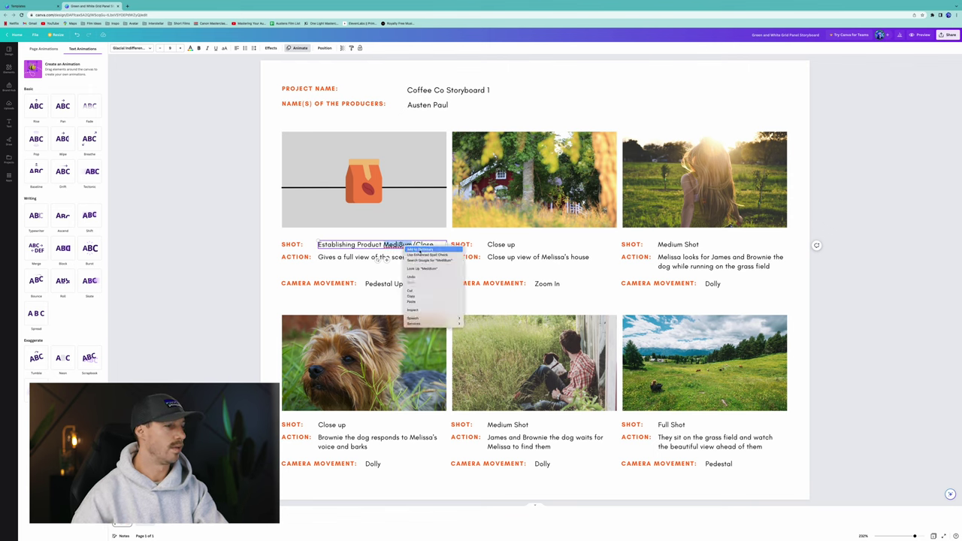
pyautogui.press('Escape')
pyautogui.click(392, 258)
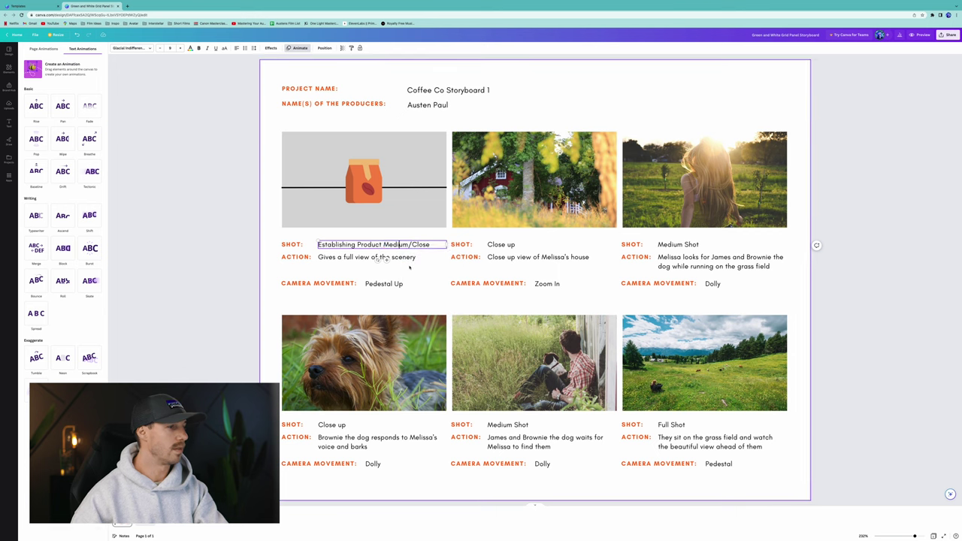
# Set the action to 'Coffee Bag on table as camera pushes In.' and camera movement to Push.
pyautogui.doubleClick(353, 257)
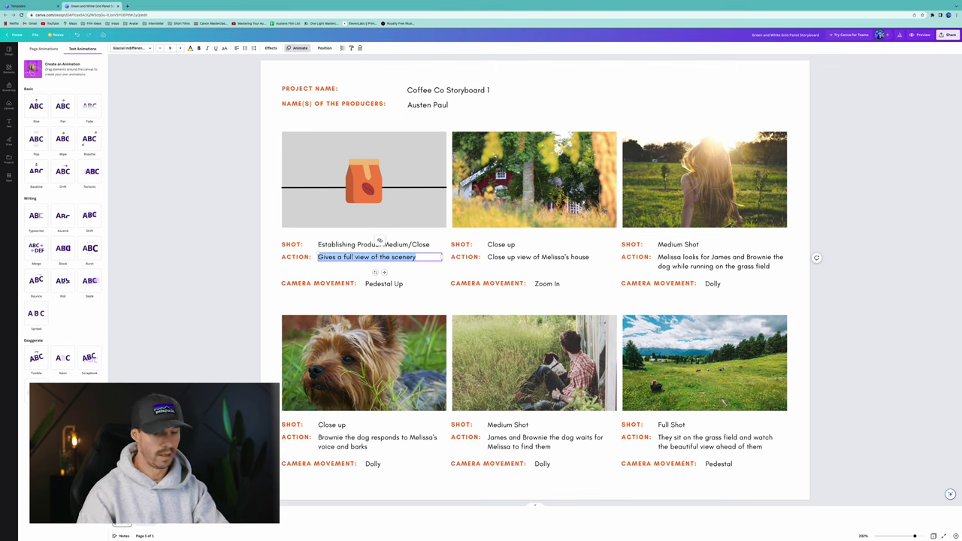
pyautogui.write('Coffe')
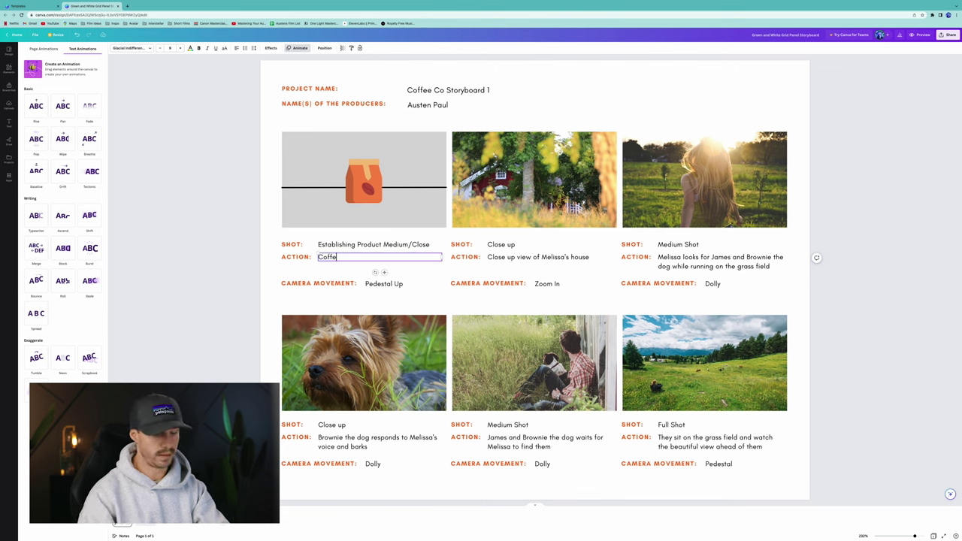
pyautogui.write('e Ba')
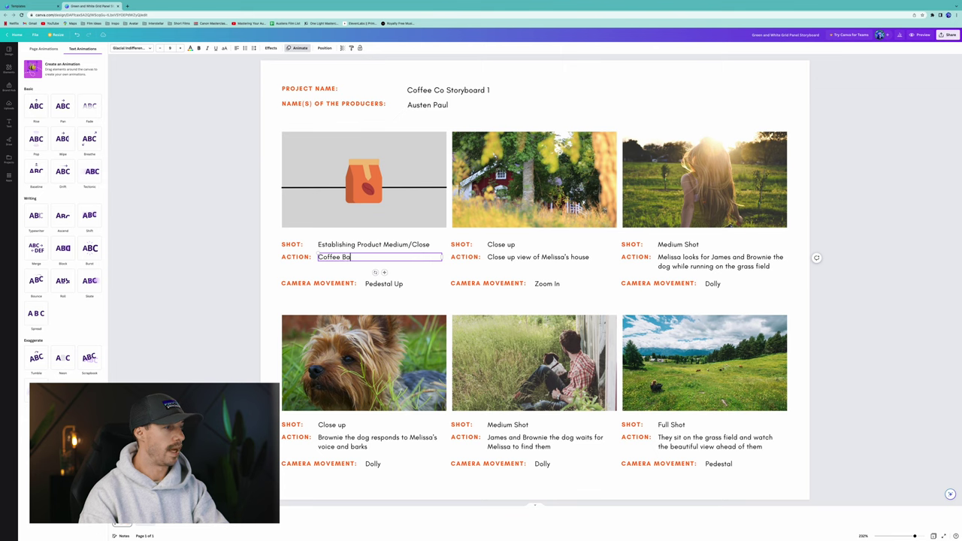
pyautogui.write('g on table')
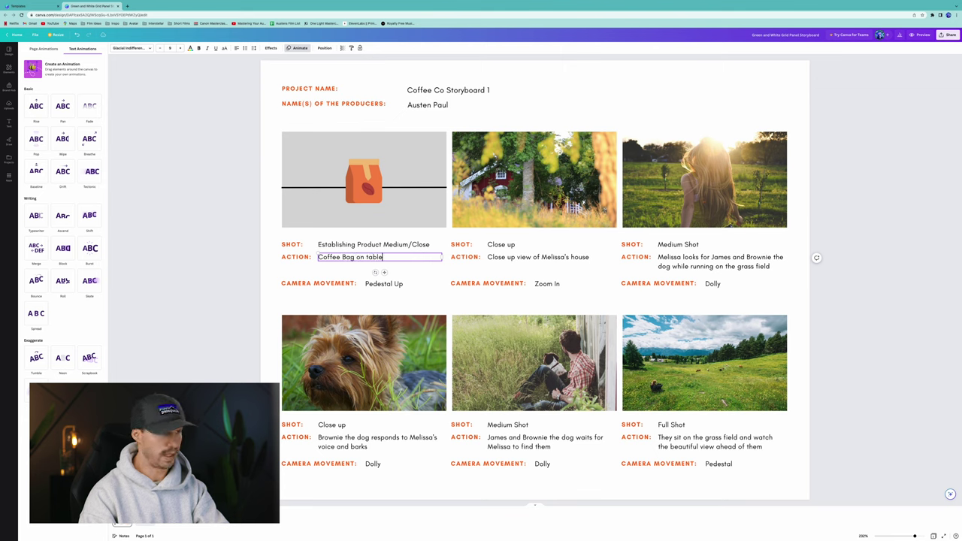
pyautogui.write(' as')
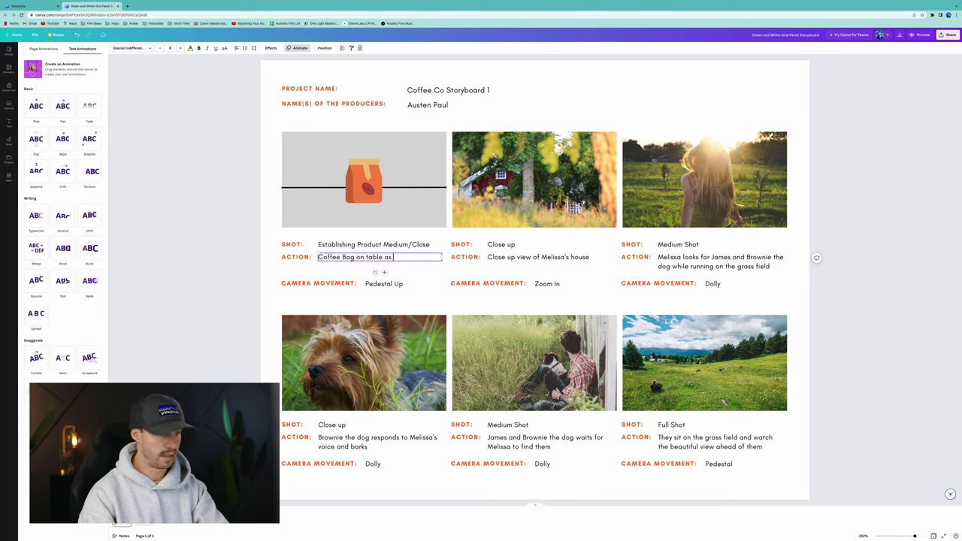
pyautogui.write(' camera')
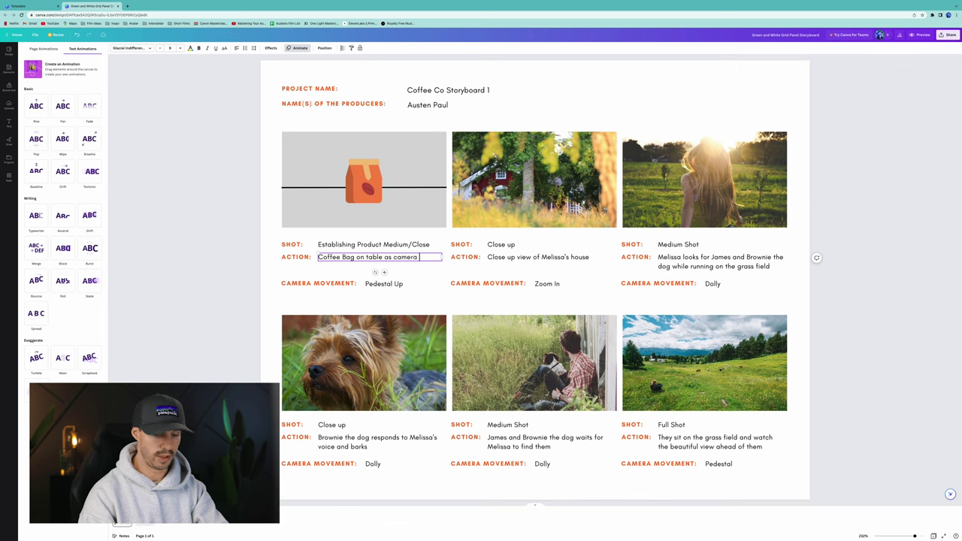
pyautogui.write(' pushes ')
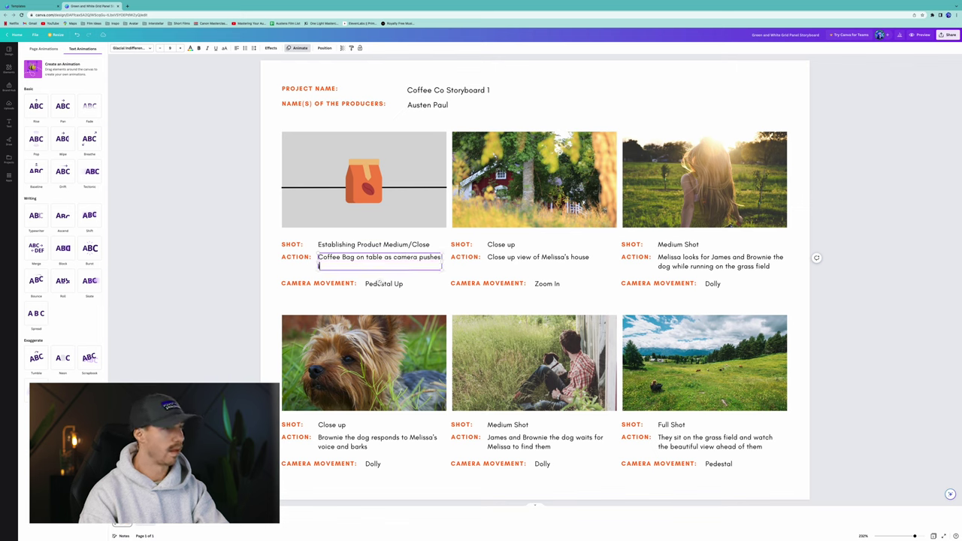
pyautogui.write('In.')
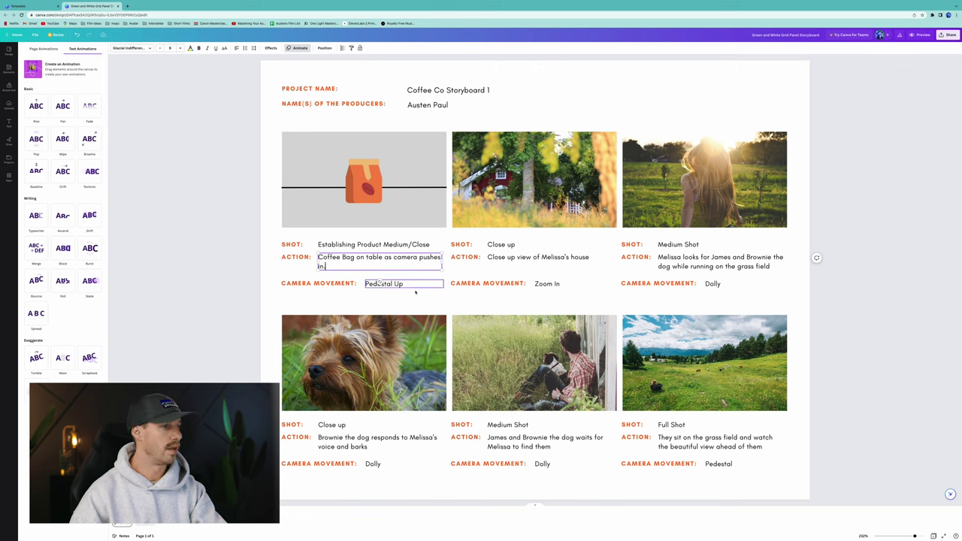
pyautogui.doubleClick(404, 285)
pyautogui.write('Push In')
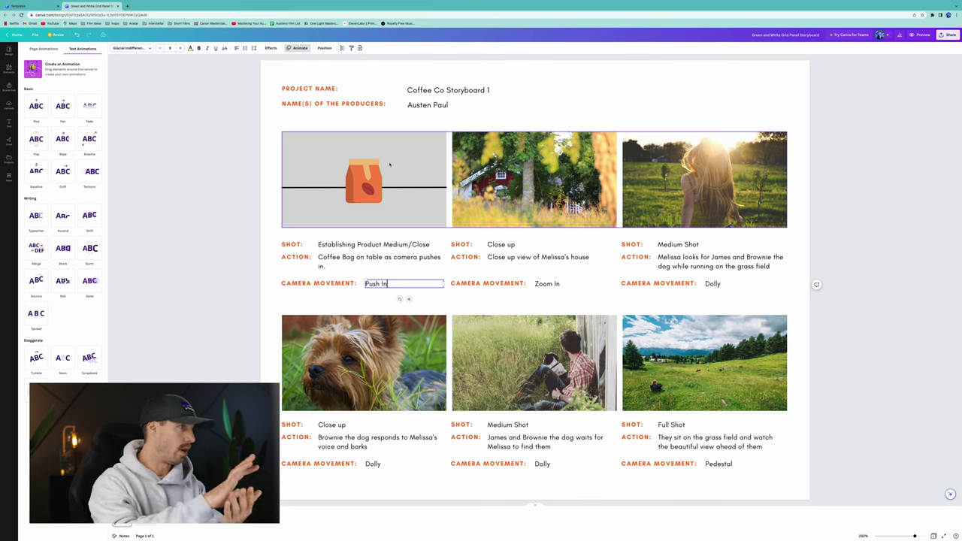
# Record a leftward custom motion path for the coffee bag, sped up, with Smooth movement style.
pyautogui.click(367, 180)
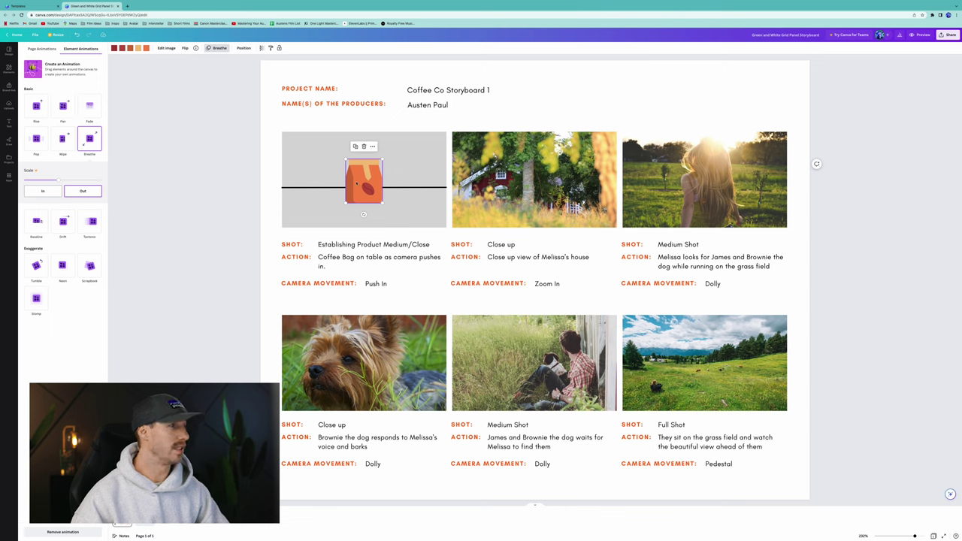
pyautogui.click(74, 75)
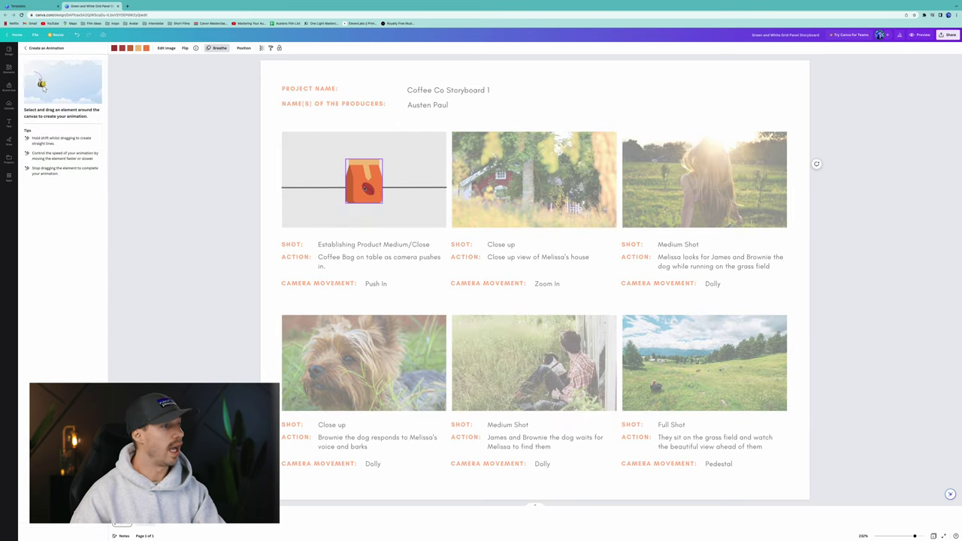
pyautogui.moveTo(368, 187)
pyautogui.mouseDown()
pyautogui.moveTo(242, 185)
pyautogui.moveTo(258, 183)
pyautogui.mouseUp()
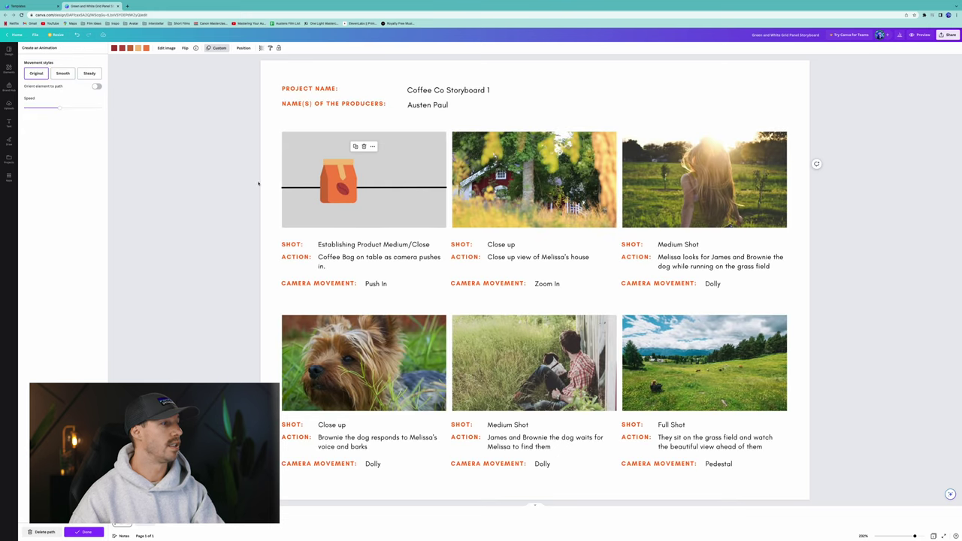
pyautogui.click(67, 72)
pyautogui.moveTo(65, 108); pyautogui.dragTo(85, 108)
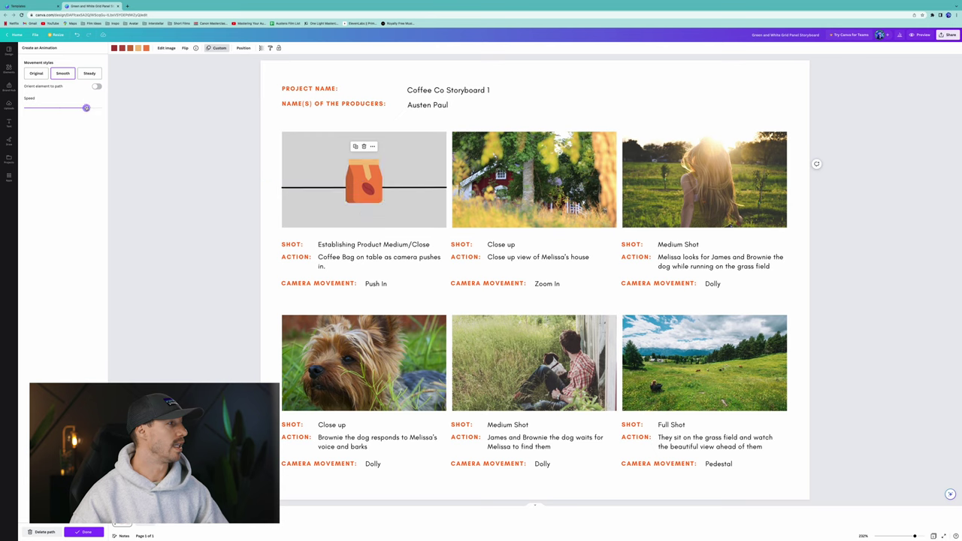
pyautogui.click(89, 73)
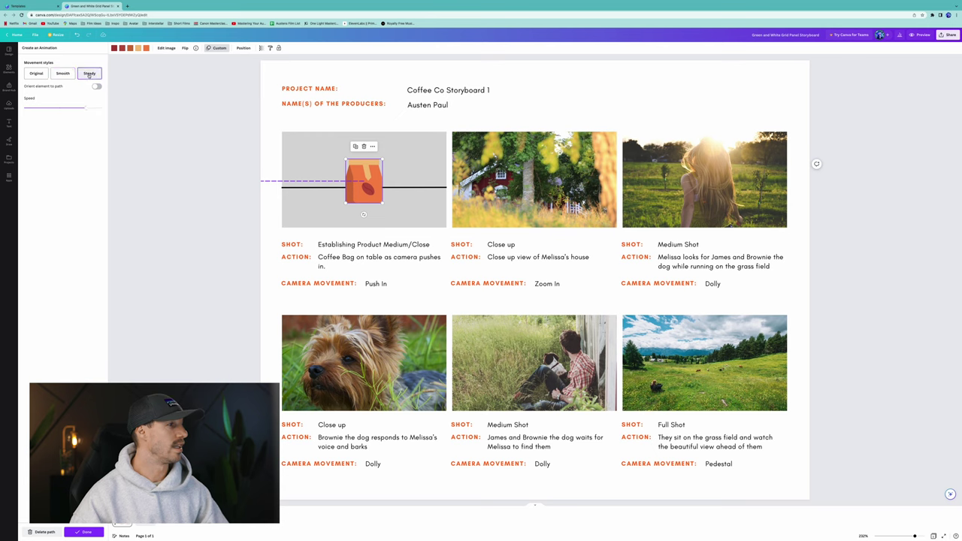
pyautogui.click(63, 72)
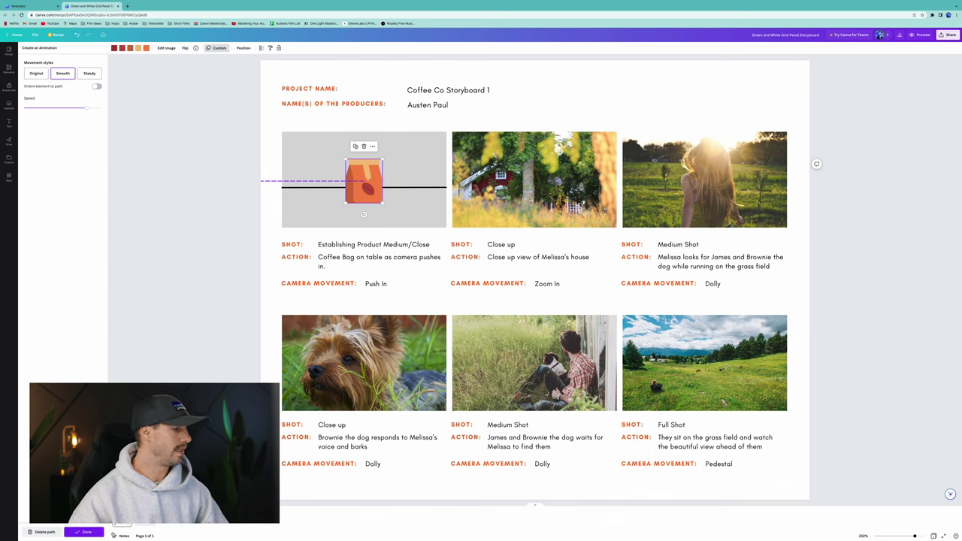
pyautogui.click(93, 531)
pyautogui.click(216, 47)
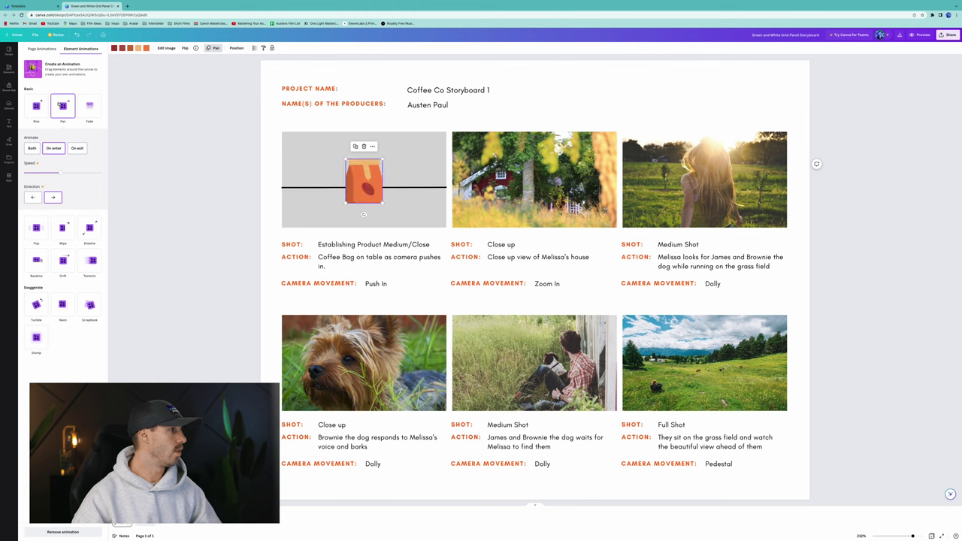
# Try Rise then Pan, and redraw the bag's path left to the frame edge with Smooth style.
pyautogui.click(36, 105)
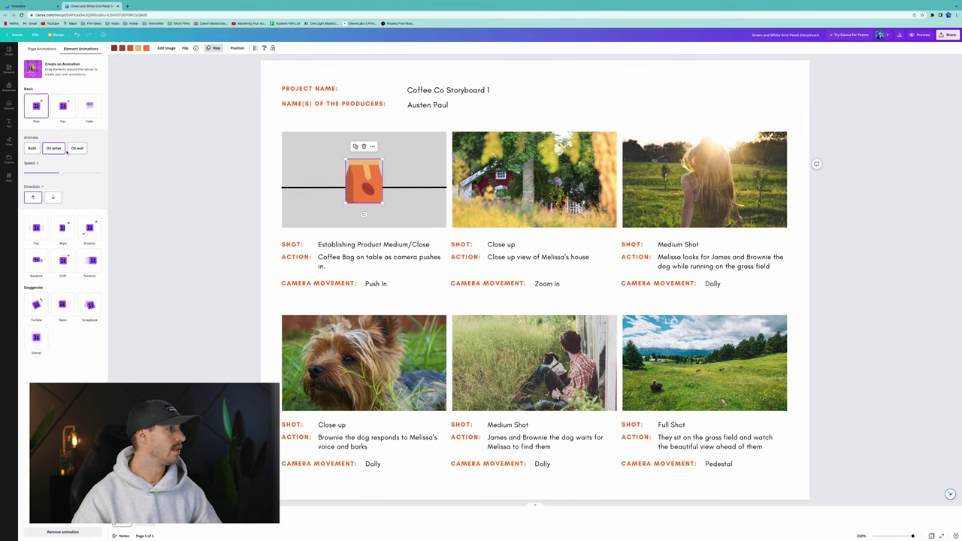
pyautogui.click(62, 106)
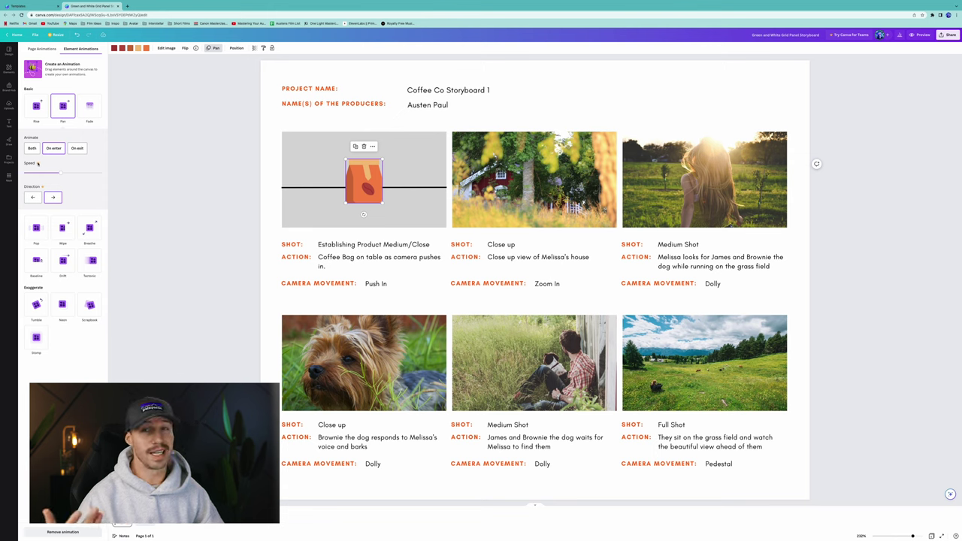
pyautogui.click(69, 68)
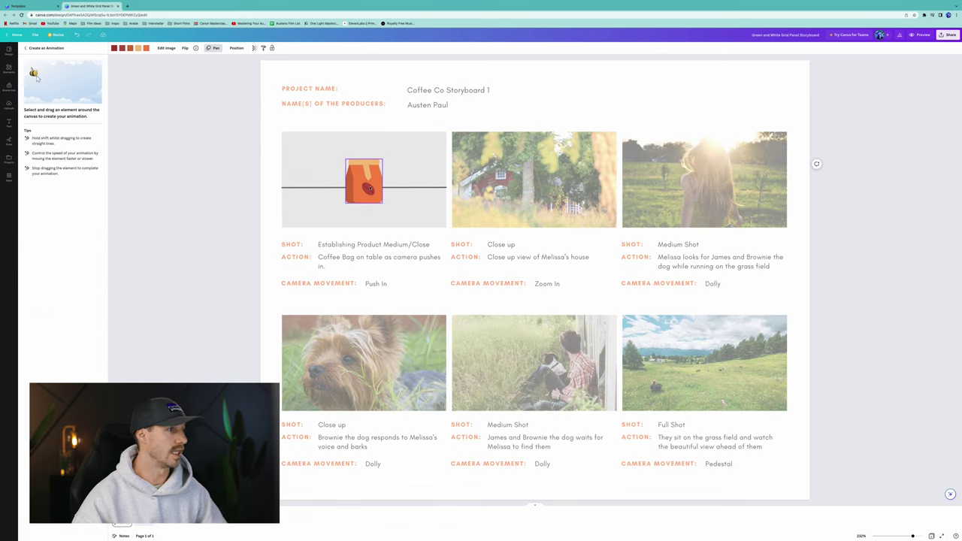
pyautogui.moveTo(368, 188); pyautogui.dragTo(260, 188)
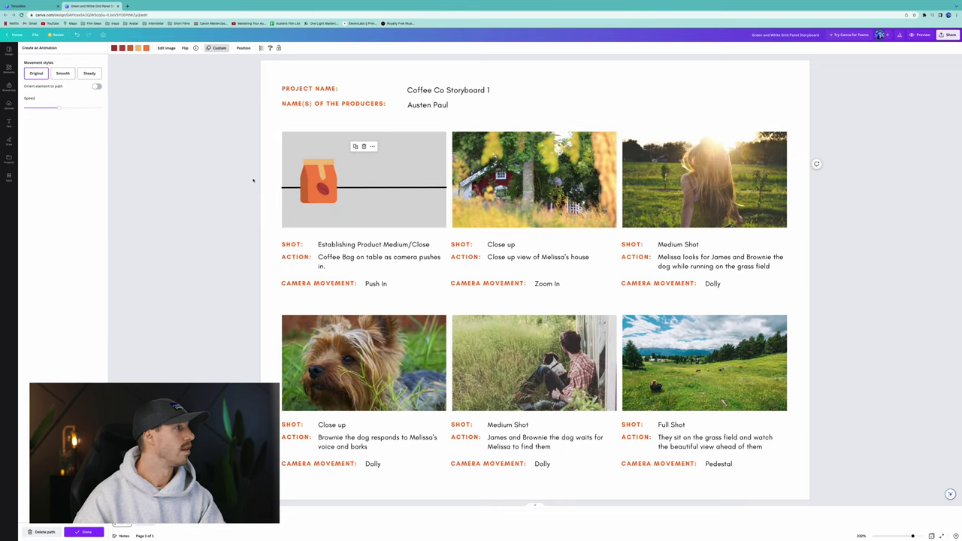
pyautogui.click(63, 74)
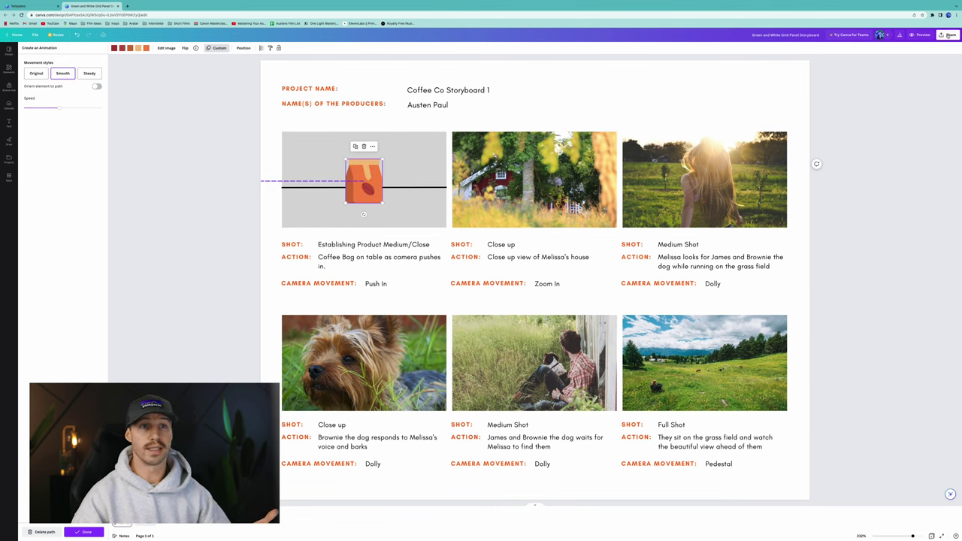
pyautogui.click(948, 35)
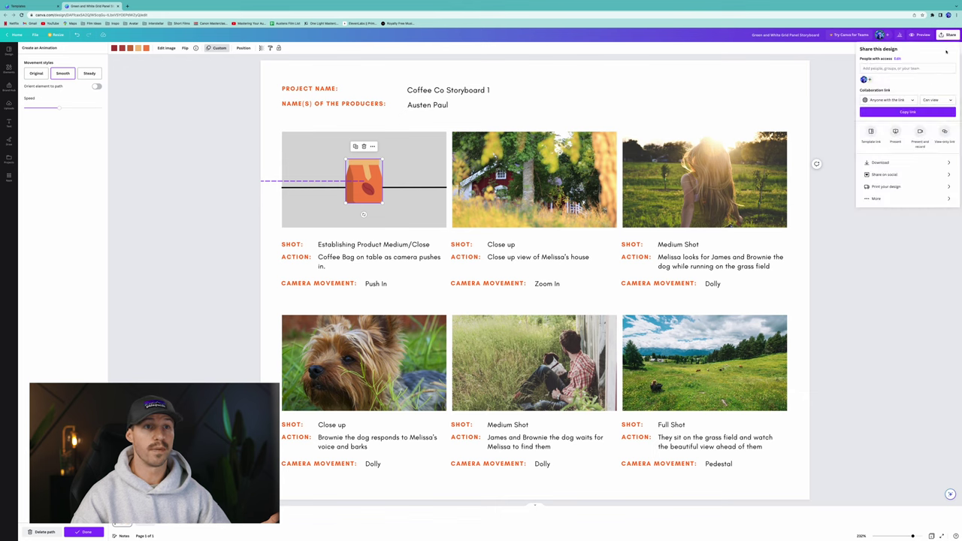
pyautogui.click(896, 133)
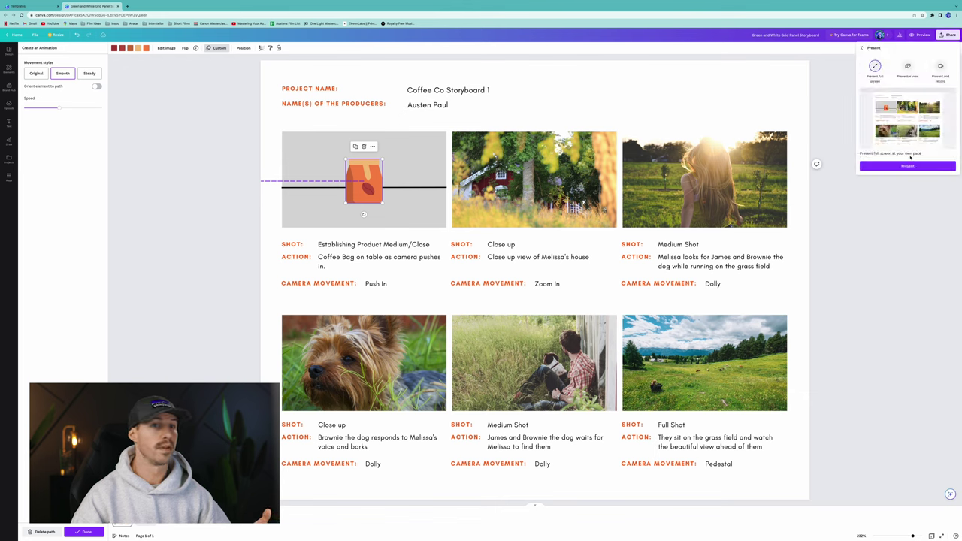
pyautogui.click(909, 166)
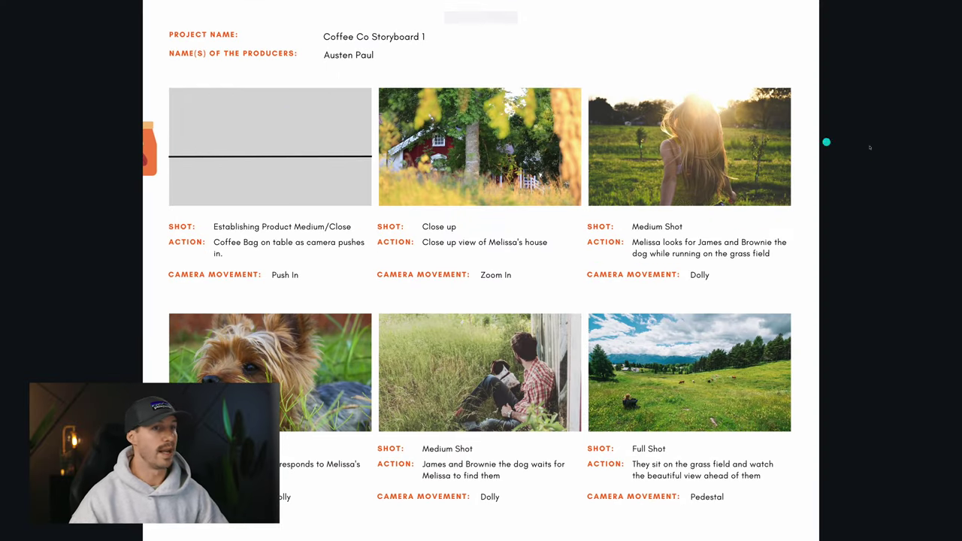
pyautogui.press('Escape')
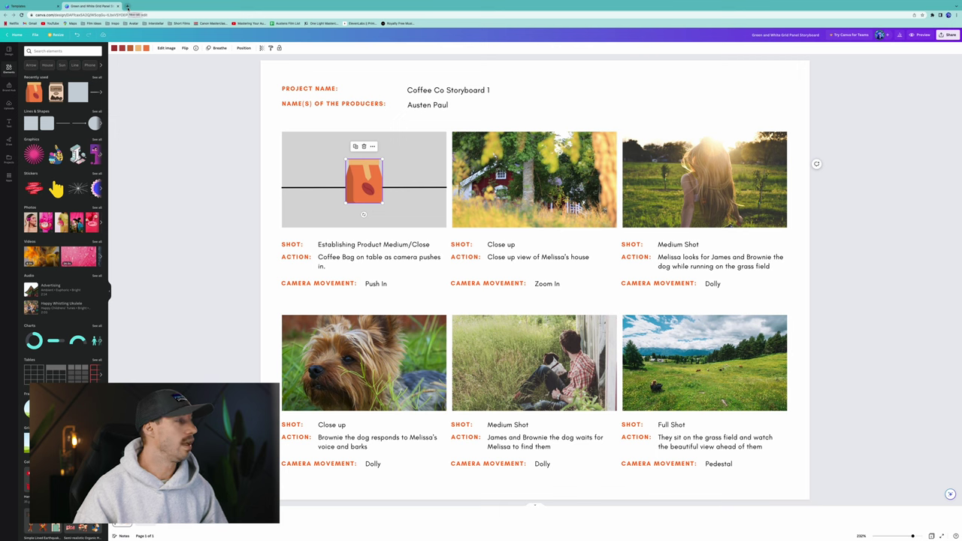
# Search Google Images for 'folgers coffee can' in a new browser tab.
pyautogui.click(128, 6)
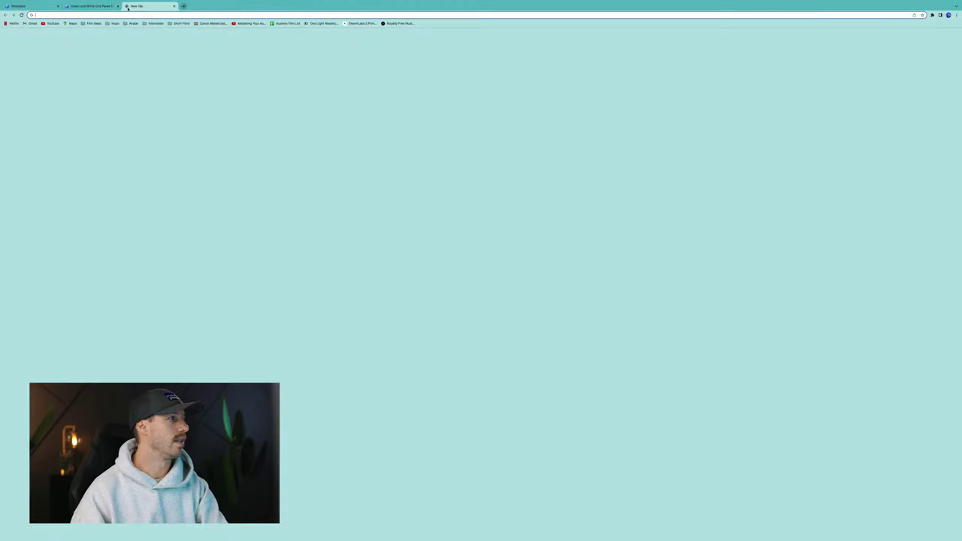
pyautogui.write('folge')
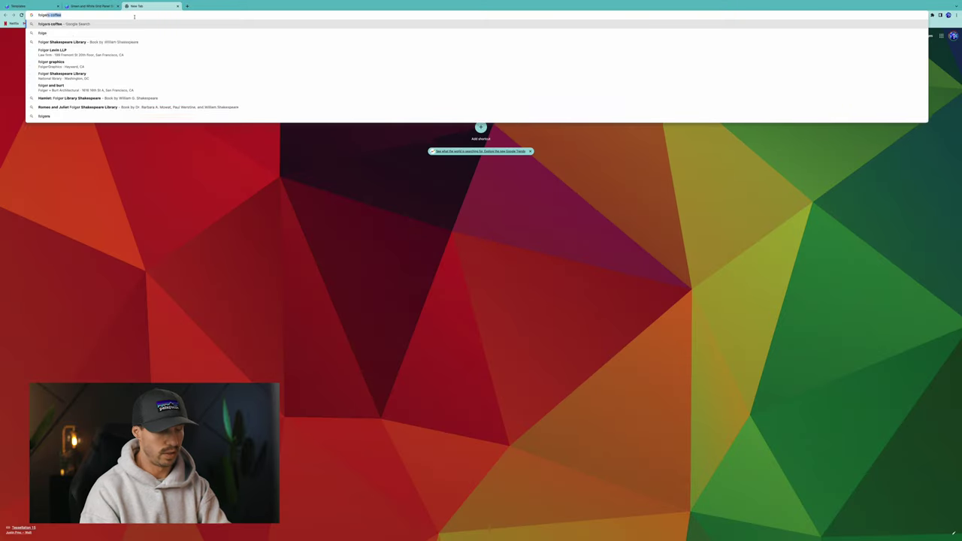
pyautogui.write('rs coff')
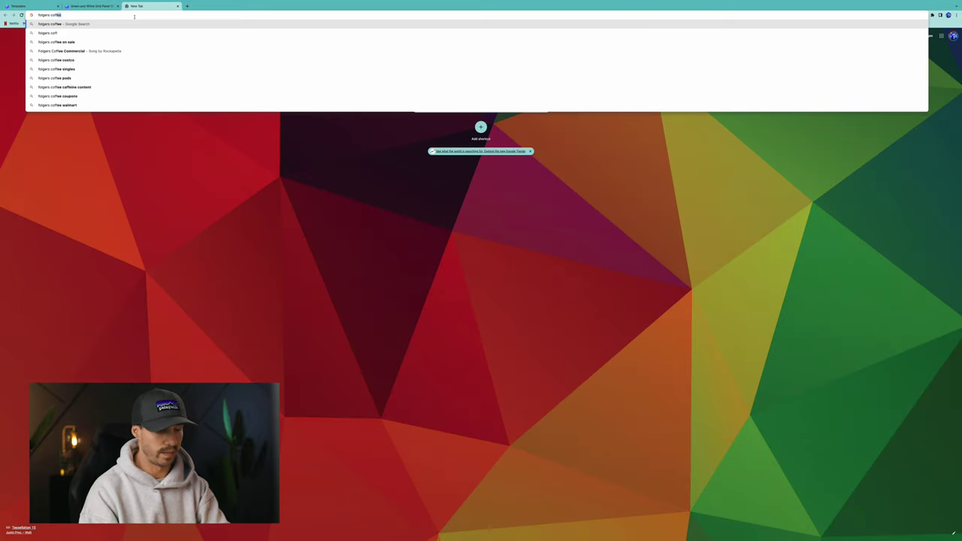
pyautogui.write('ee can')
pyautogui.press('Return')
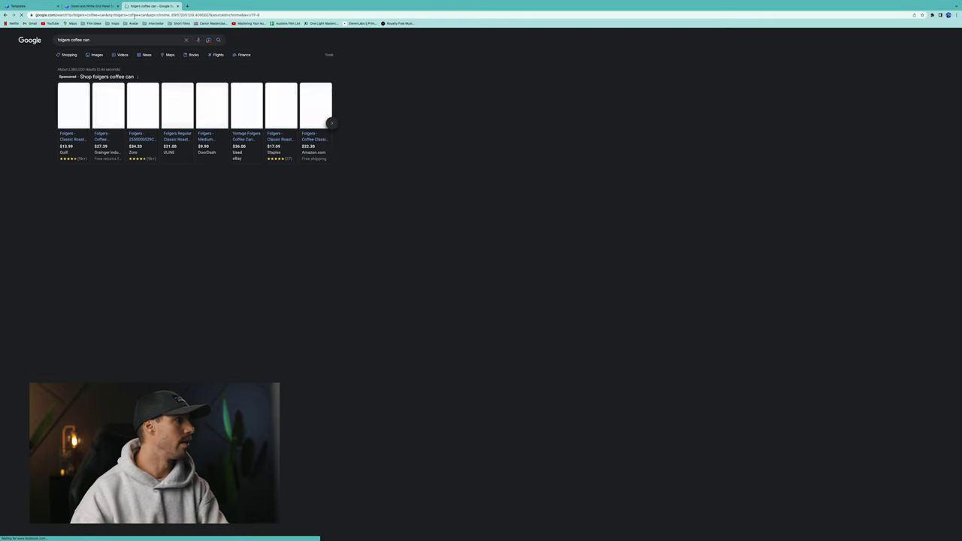
pyautogui.click(97, 55)
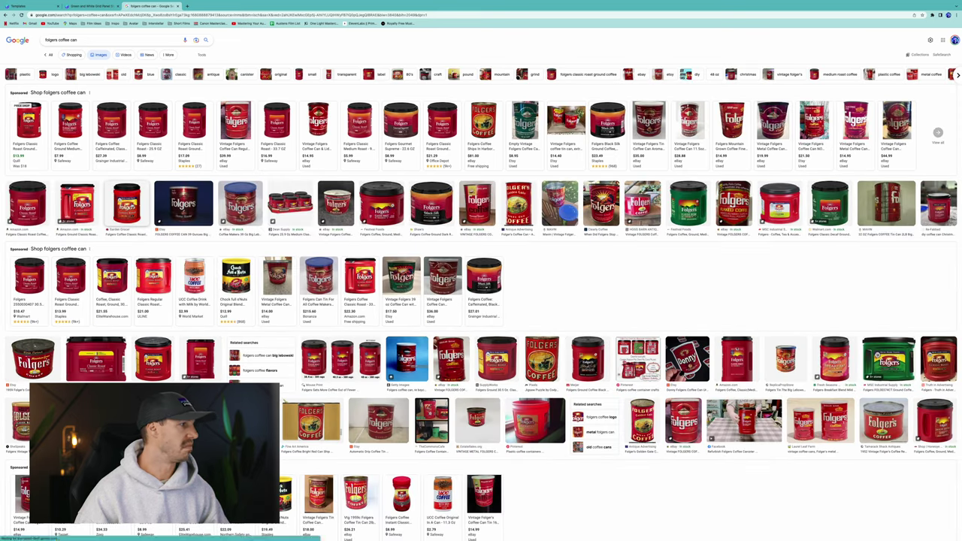
# Save the Garden Grocer Folgers Classic Roast can image to the Desktop.
pyautogui.click(127, 203)
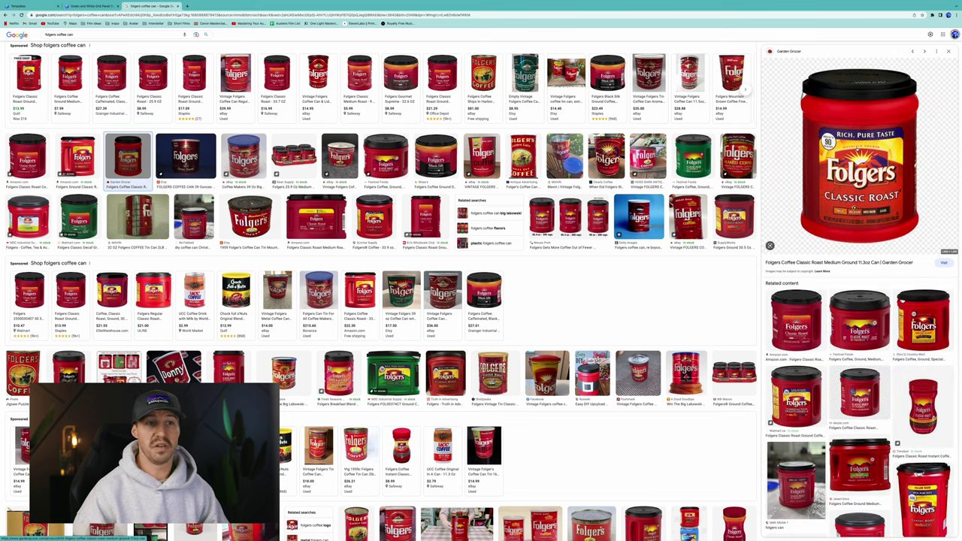
pyautogui.rightClick(855, 148)
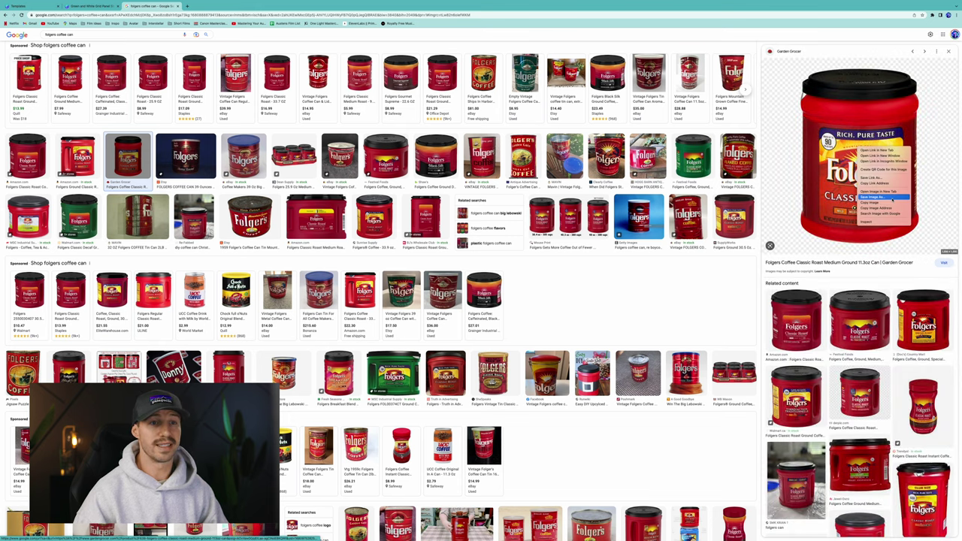
pyautogui.click(871, 197)
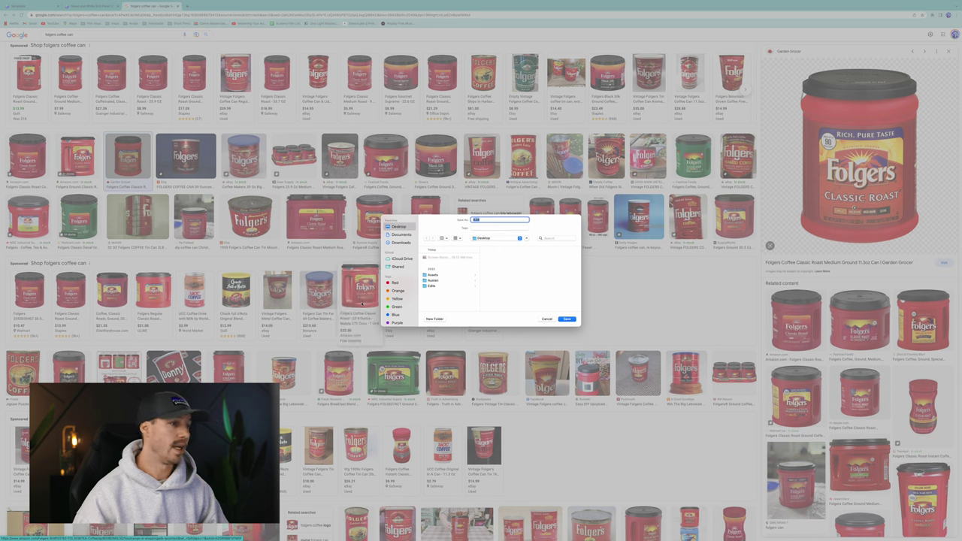
pyautogui.click(568, 319)
# Back in Canva, upload the saved coffee can image 839.png.
pyautogui.click(87, 6)
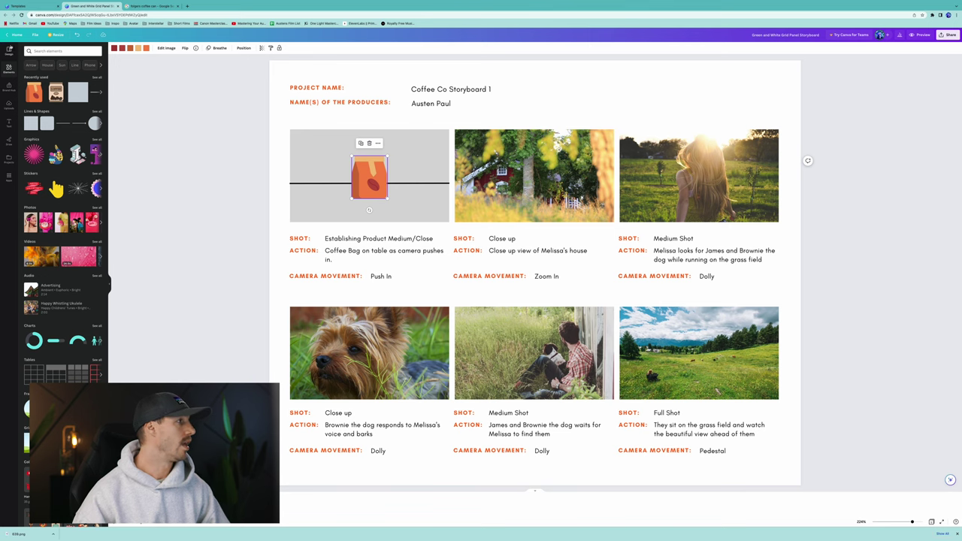
pyautogui.click(10, 105)
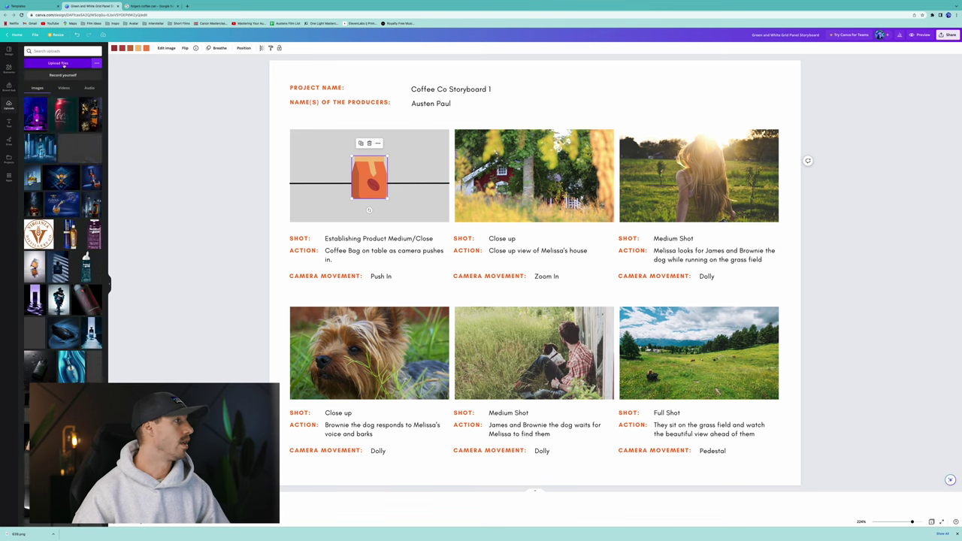
pyautogui.click(73, 64)
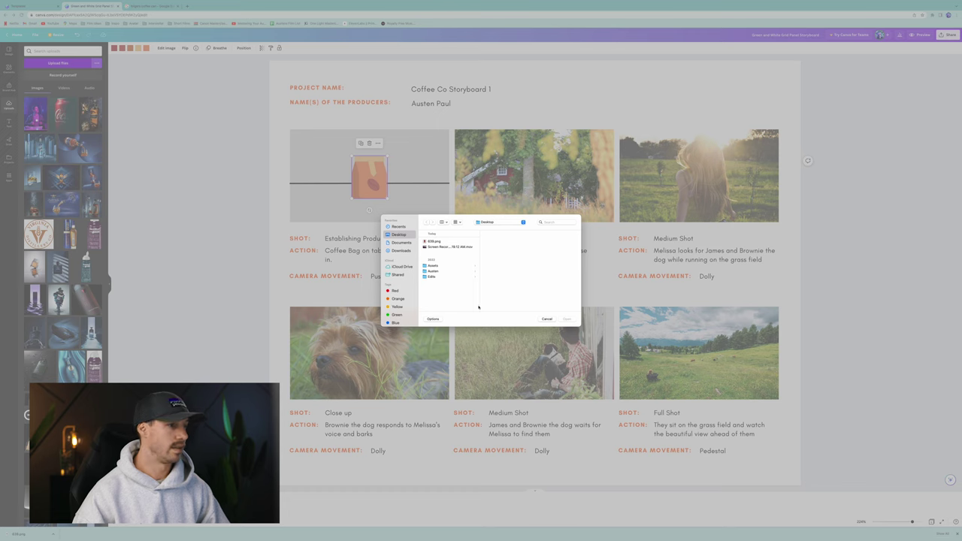
pyautogui.doubleClick(436, 241)
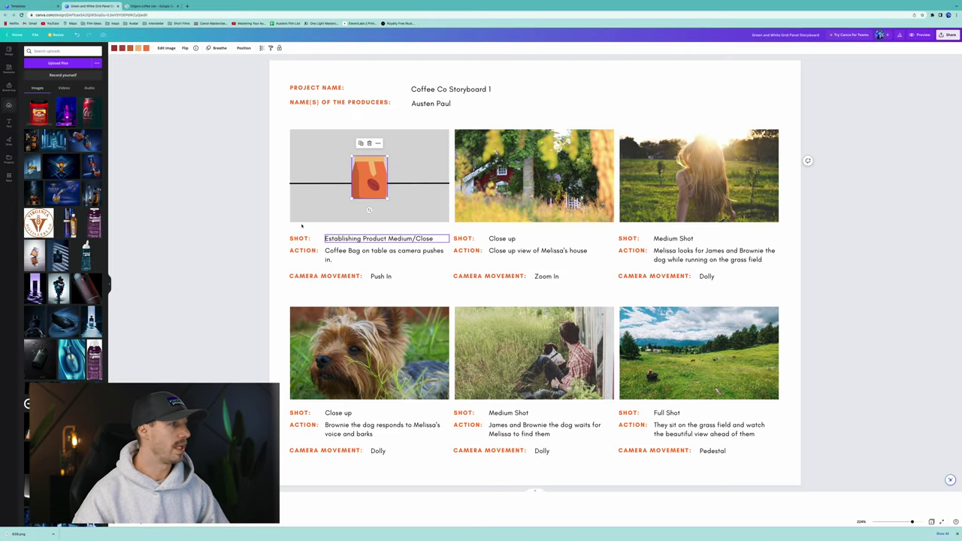
# Replace the second panel's house photo with a light grey fill.
pyautogui.click(530, 139)
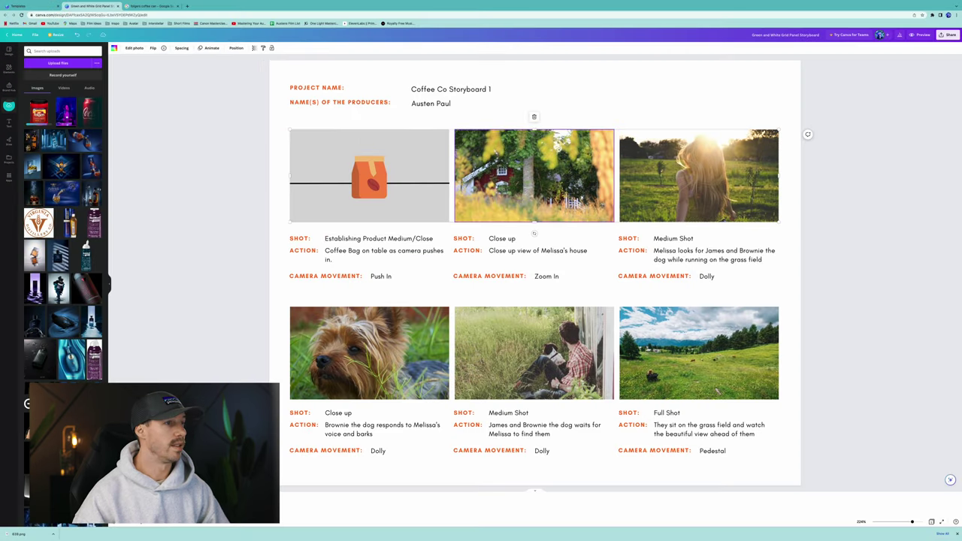
pyautogui.click(115, 48)
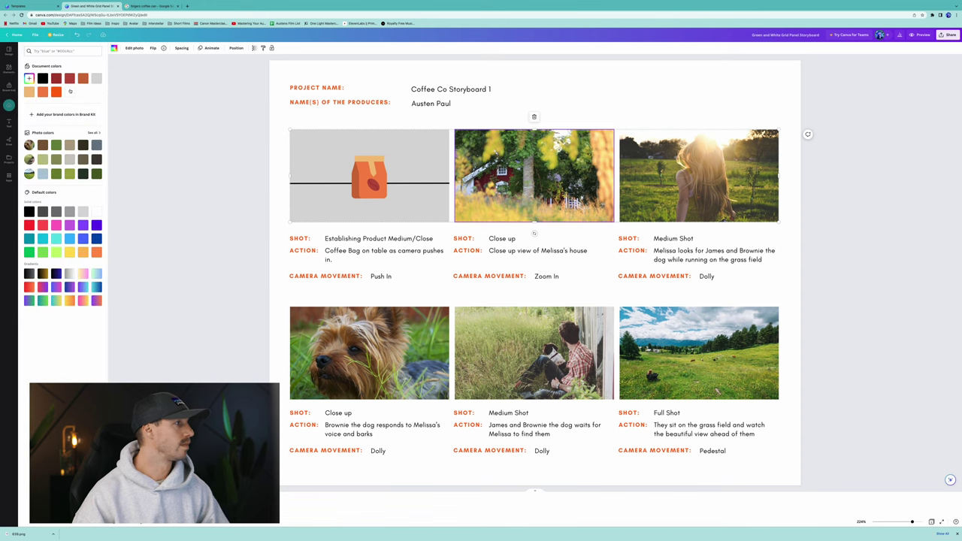
pyautogui.click(97, 79)
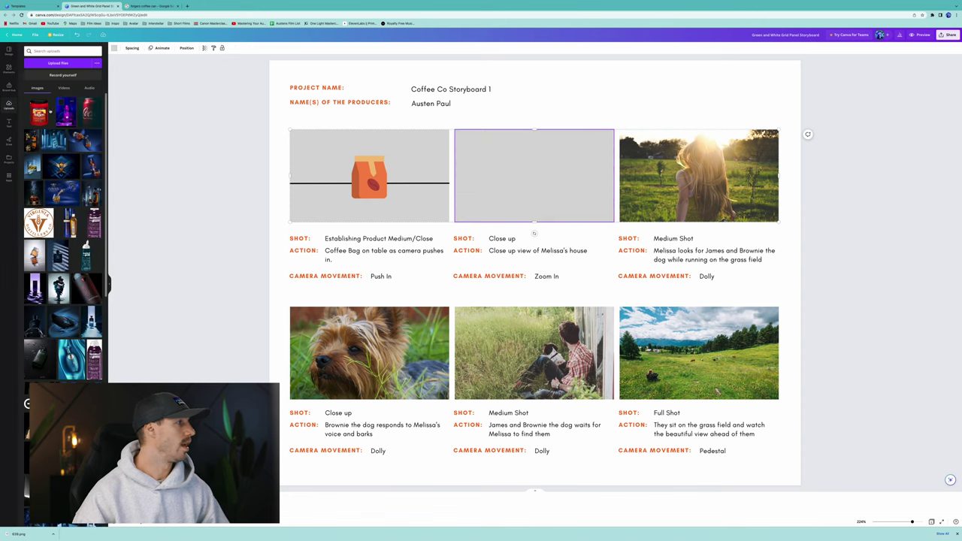
# Add the Folgers can, shrink it, and centre it in the top-middle grey panel.
pyautogui.click(88, 111)
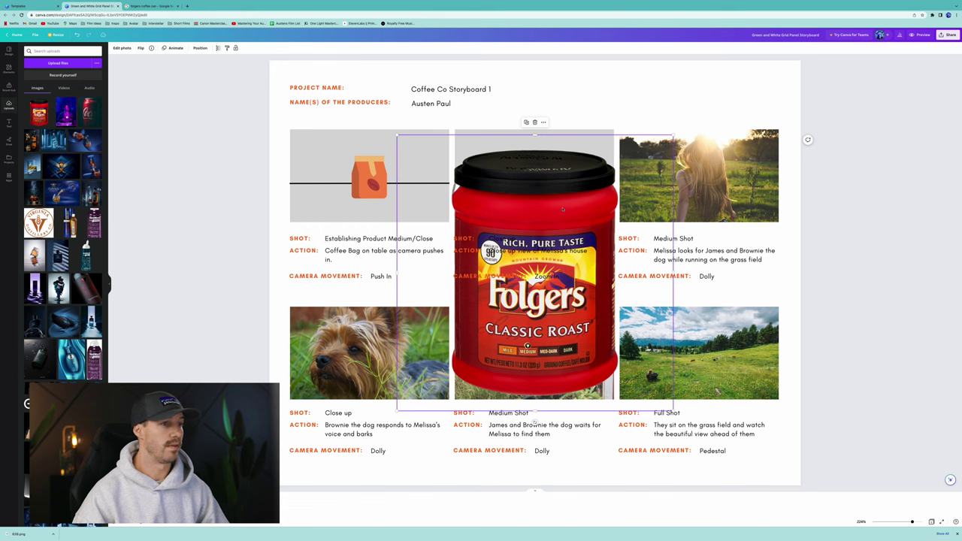
pyautogui.moveTo(672, 136); pyautogui.dragTo(489, 320)
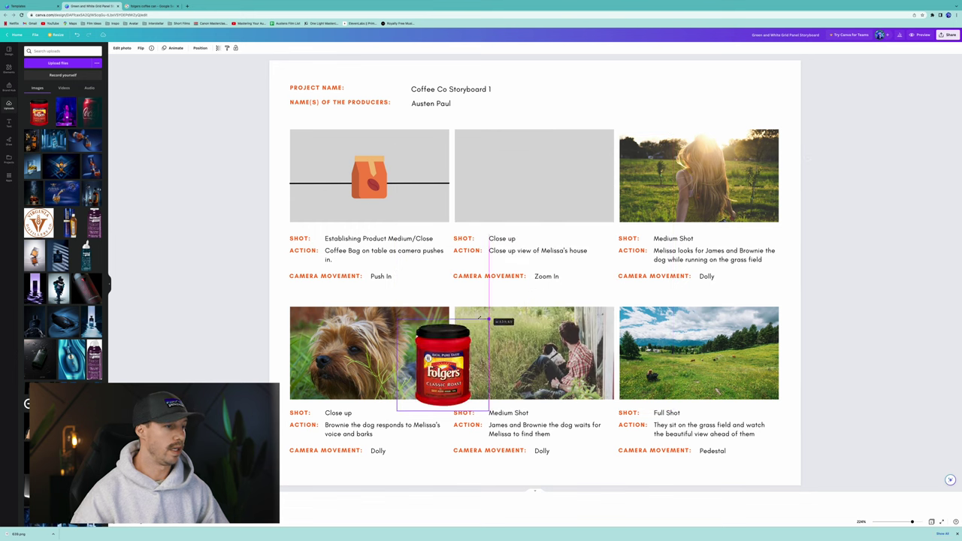
pyautogui.moveTo(454, 356); pyautogui.dragTo(534, 177)
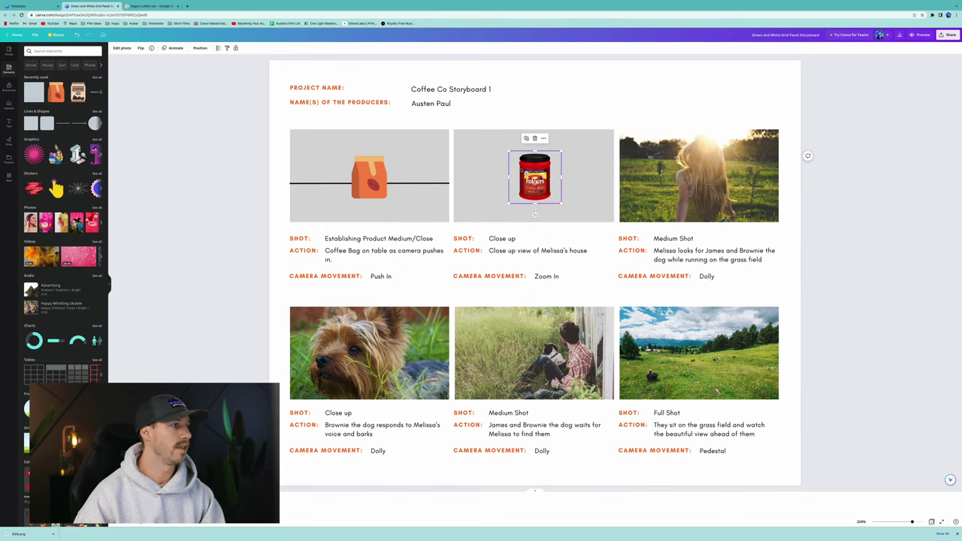
# Give the Folgers can the Breathe photo animation, scaling Out.
pyautogui.click(175, 47)
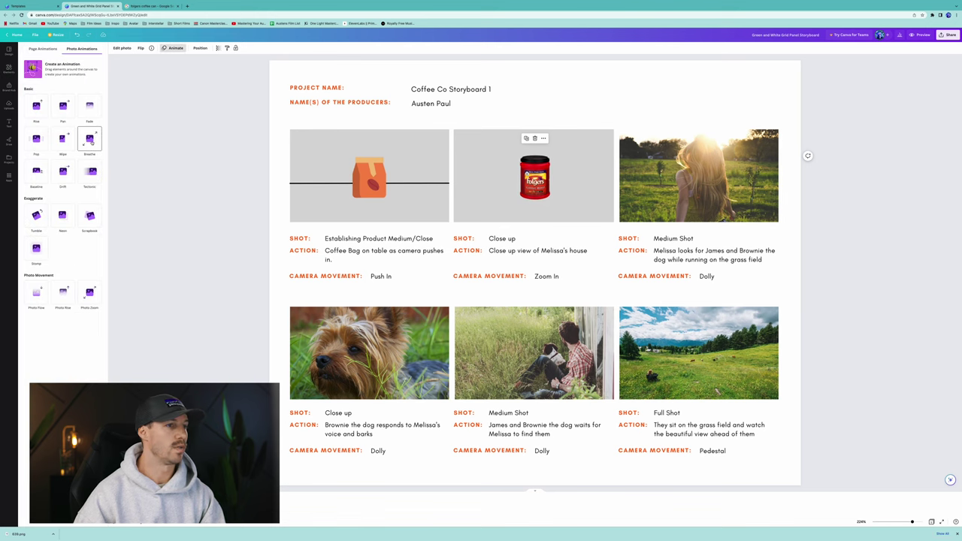
pyautogui.click(91, 140)
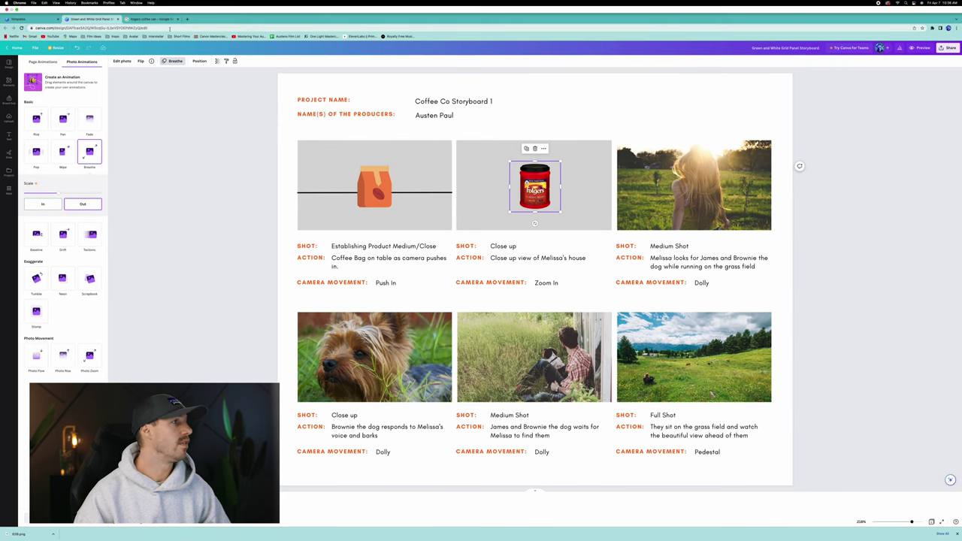
pyautogui.click(165, 19)
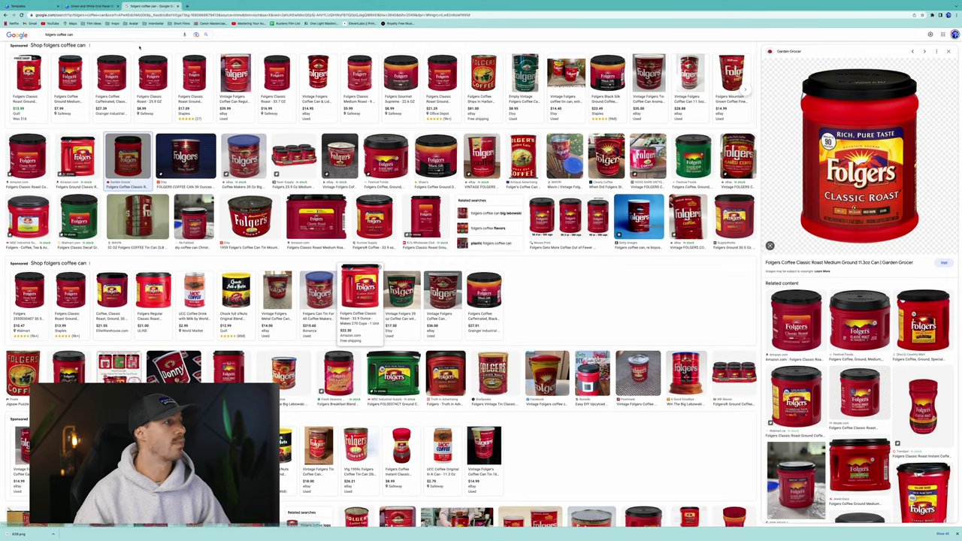
# Replace the Google search with 'product background'.
pyautogui.tripleClick(134, 34)
pyautogui.write('pro')
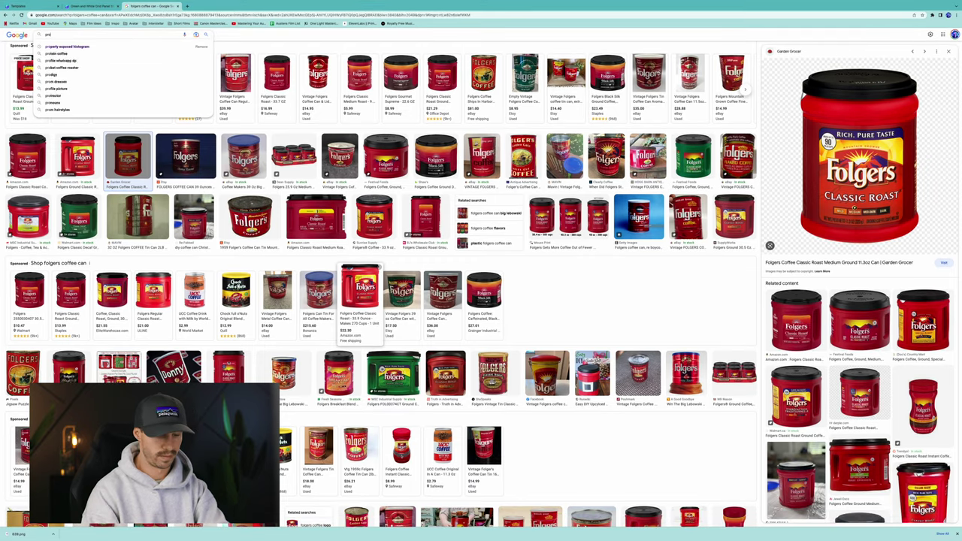
pyautogui.write('duct background')
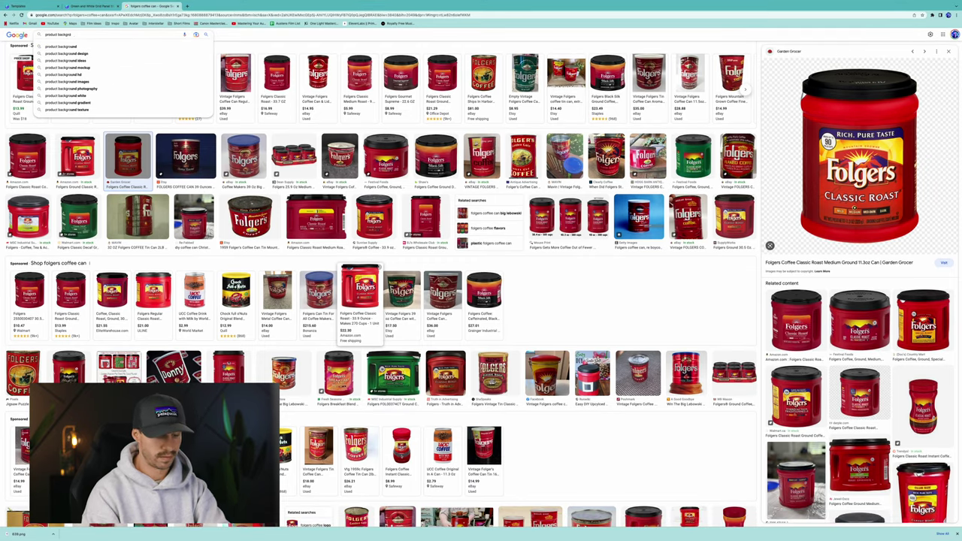
pyautogui.press('Return')
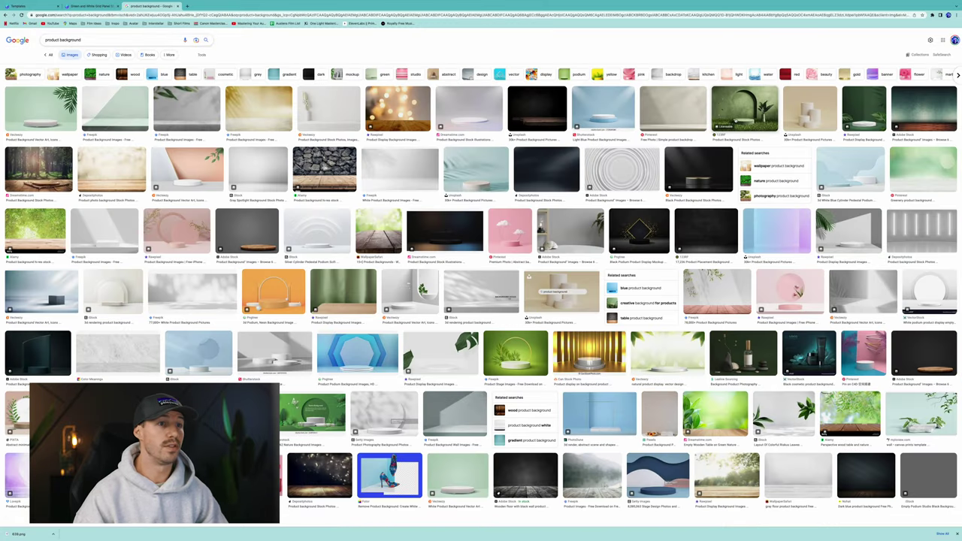
# Save the light blue white-podium background image to the Desktop and return to Canva.
pyautogui.click(612, 110)
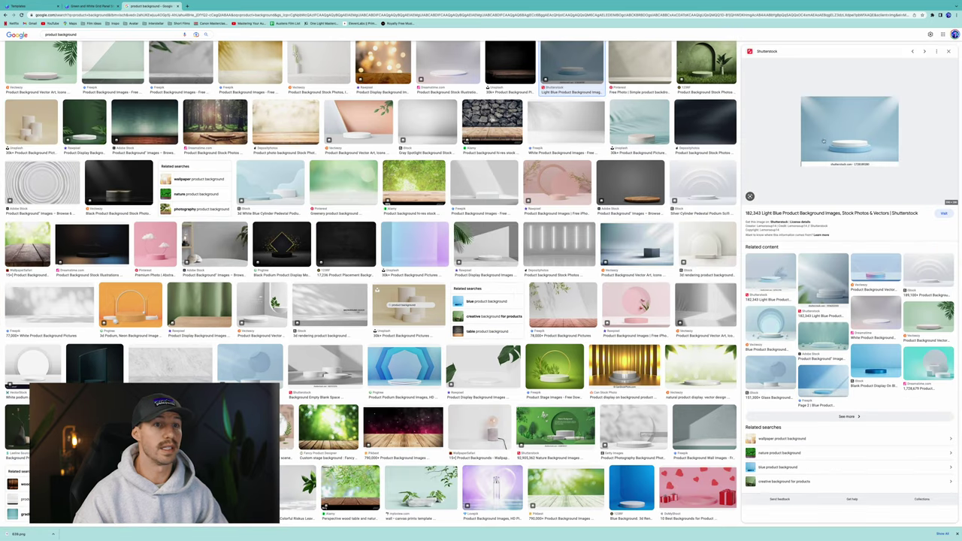
pyautogui.rightClick(862, 129)
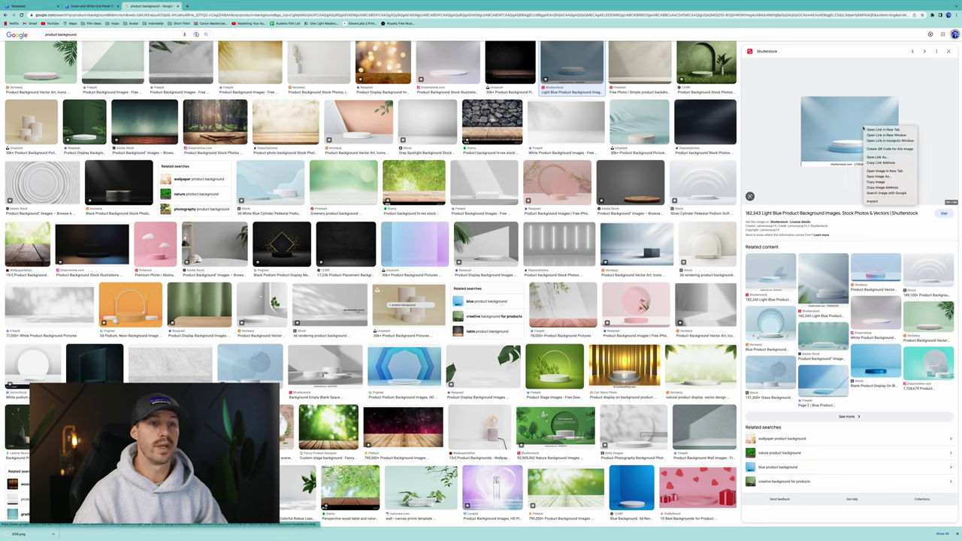
pyautogui.click(891, 178)
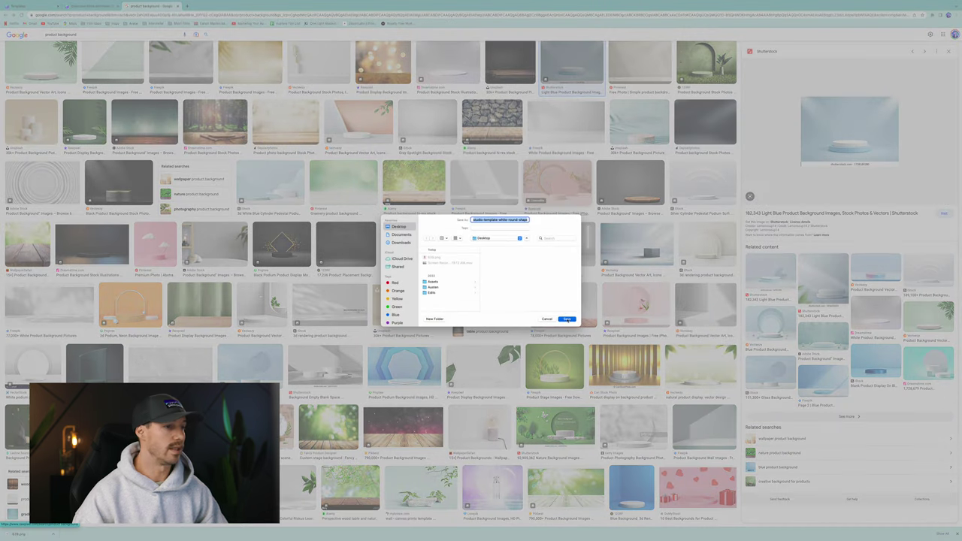
pyautogui.click(567, 320)
pyautogui.click(109, 17)
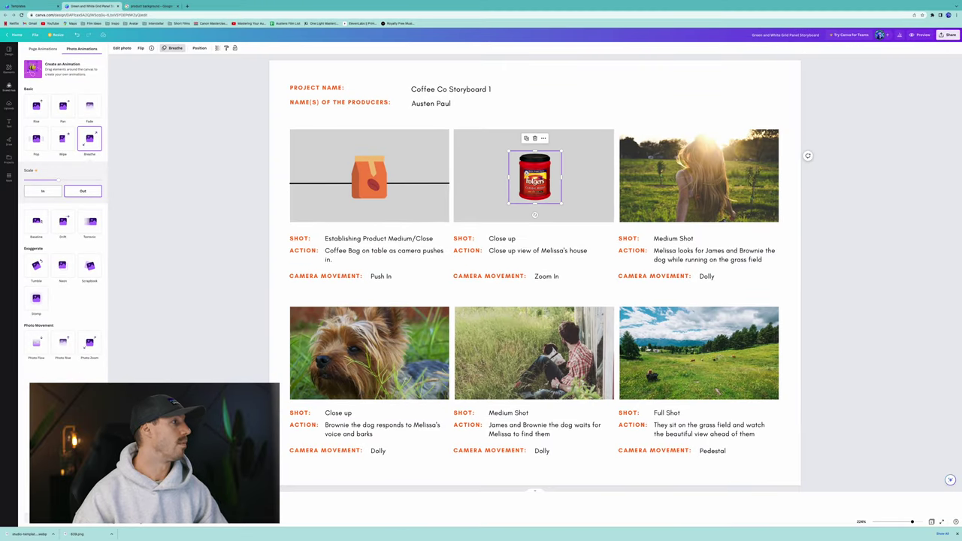
# Upload the studio template webp so it fills the top-right Medium Shot panel.
pyautogui.click(9, 105)
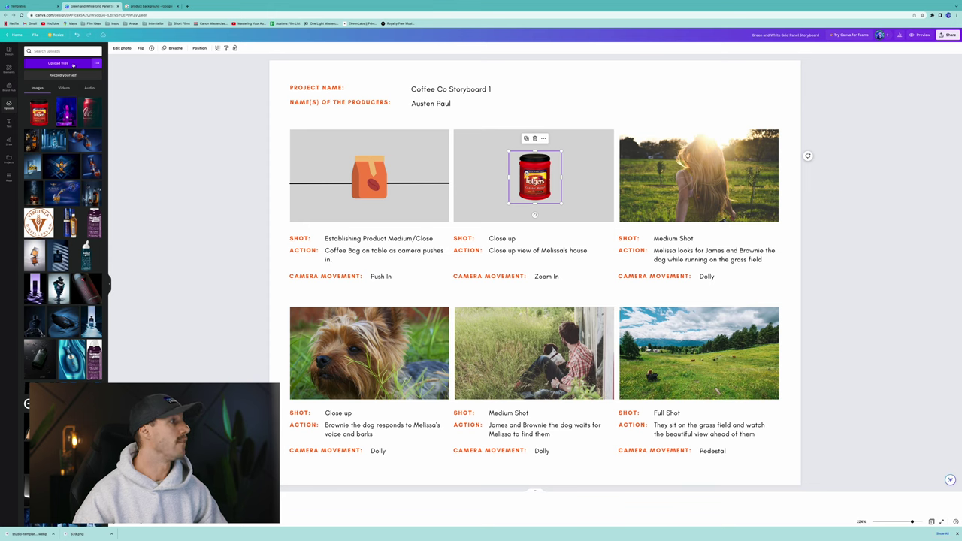
pyautogui.click(72, 64)
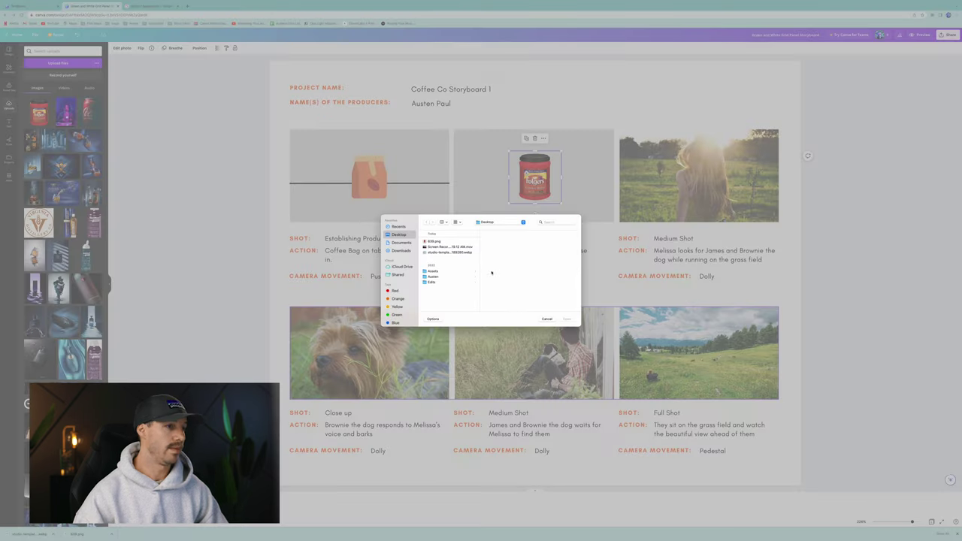
pyautogui.click(440, 252)
pyautogui.doubleClick(440, 253)
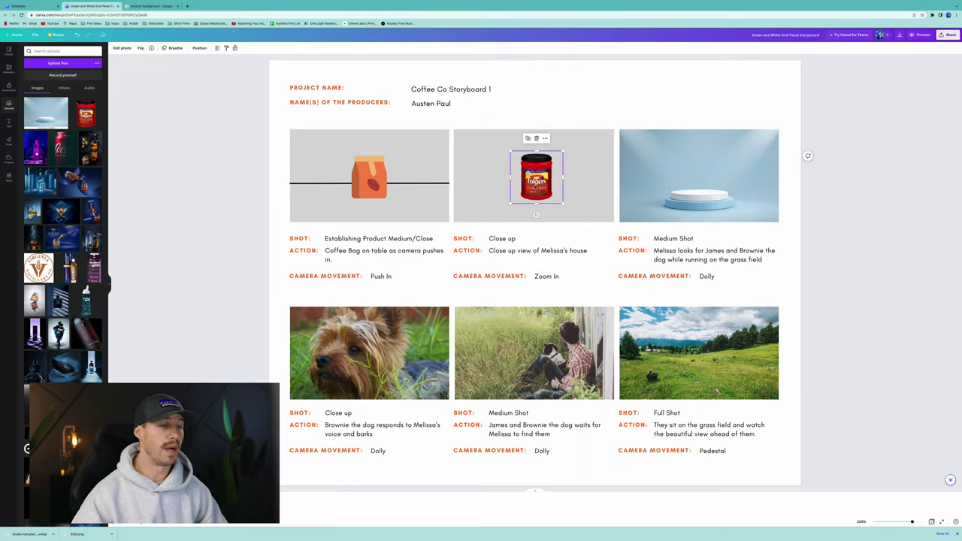
pyautogui.moveTo(535, 177)
pyautogui.mouseDown()
pyautogui.moveTo(599, 116)
pyautogui.moveTo(674, 164)
pyautogui.moveTo(462, 164)
pyautogui.moveTo(537, 166)
pyautogui.mouseUp()
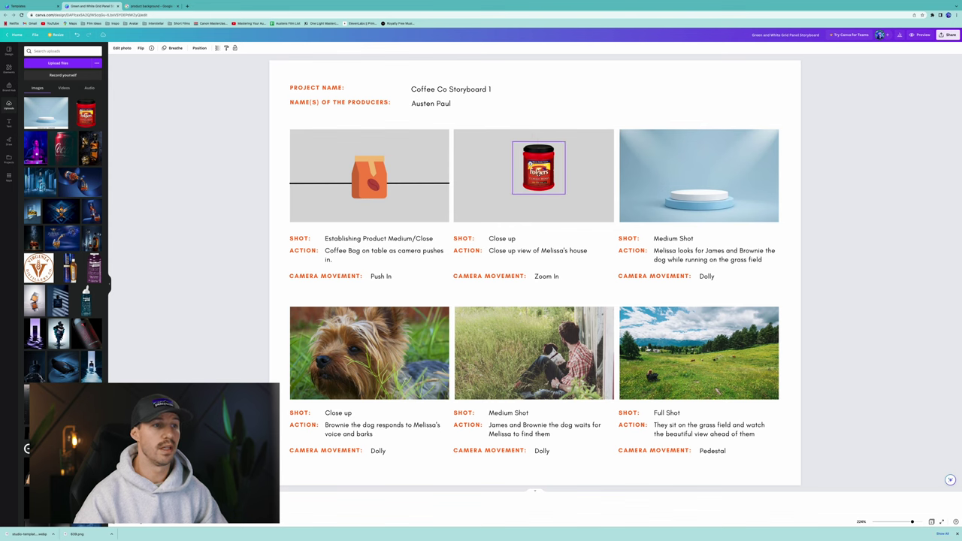
pyautogui.click(705, 165)
# Move the Folgers can from the middle panel onto the podium in the top-right panel.
pyautogui.rightClick(706, 159)
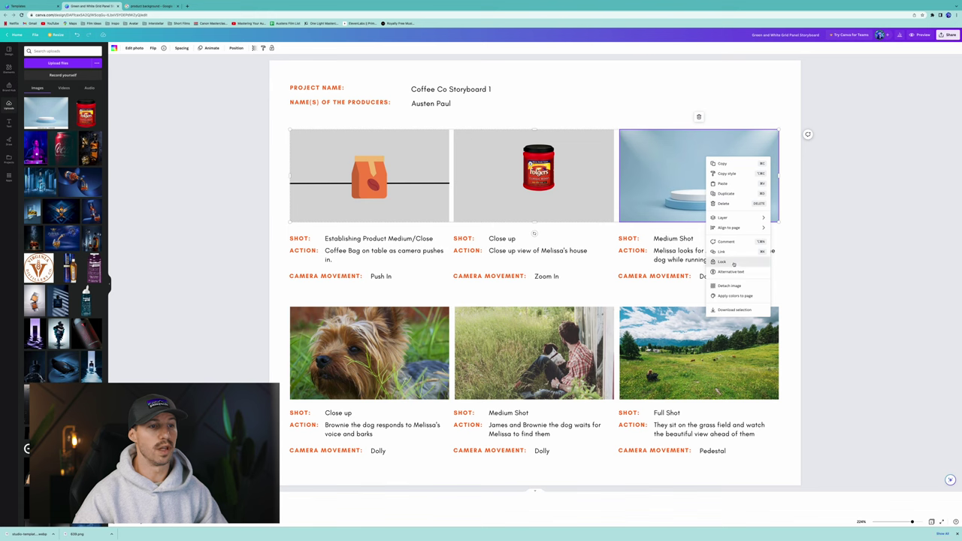
pyautogui.click(538, 169)
pyautogui.moveTo(538, 169); pyautogui.dragTo(699, 173)
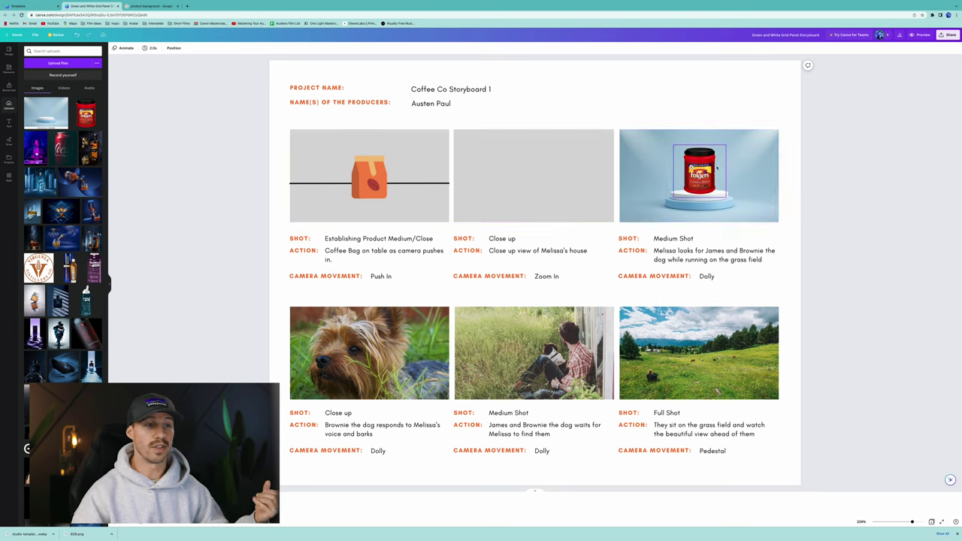
pyautogui.moveTo(717, 168)
pyautogui.mouseDown()
pyautogui.moveTo(716, 107)
pyautogui.moveTo(716, 188)
pyautogui.moveTo(717, 168)
pyautogui.mouseUp()
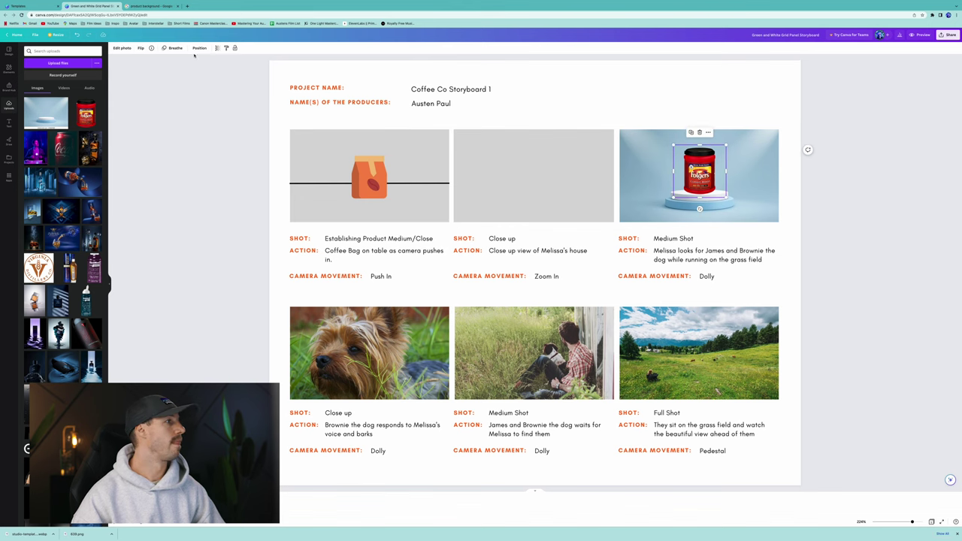
# Record a custom motion path dropping the can from above the panel onto the podium.
pyautogui.click(172, 47)
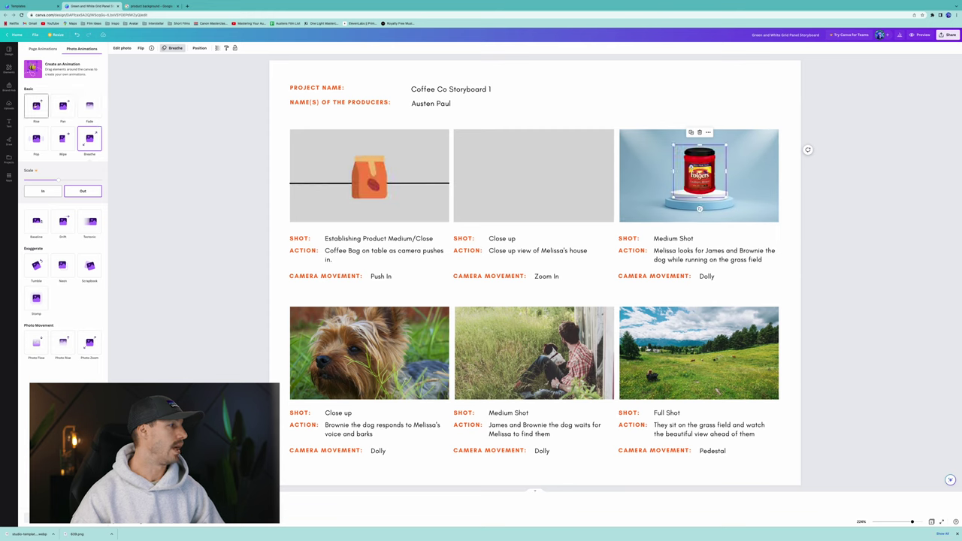
pyautogui.click(37, 71)
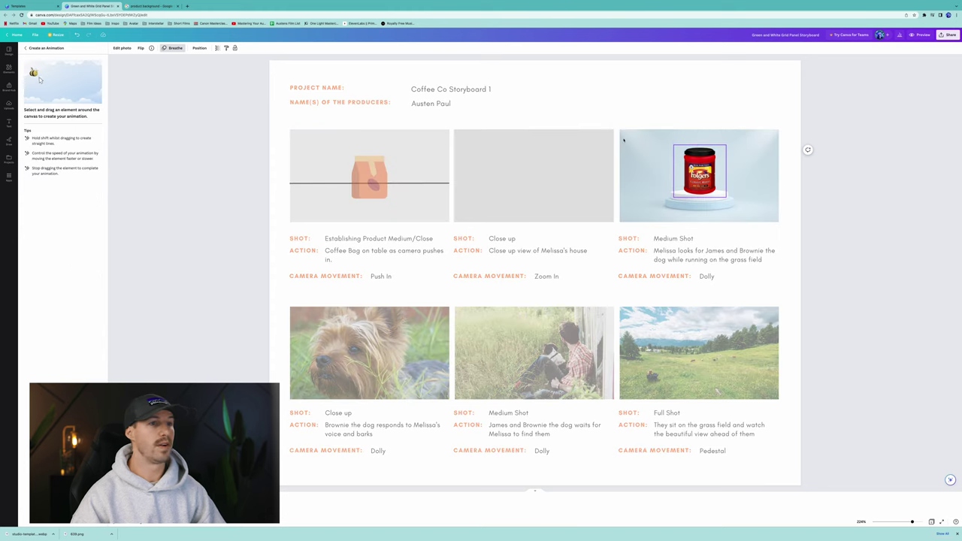
pyautogui.press('Escape')
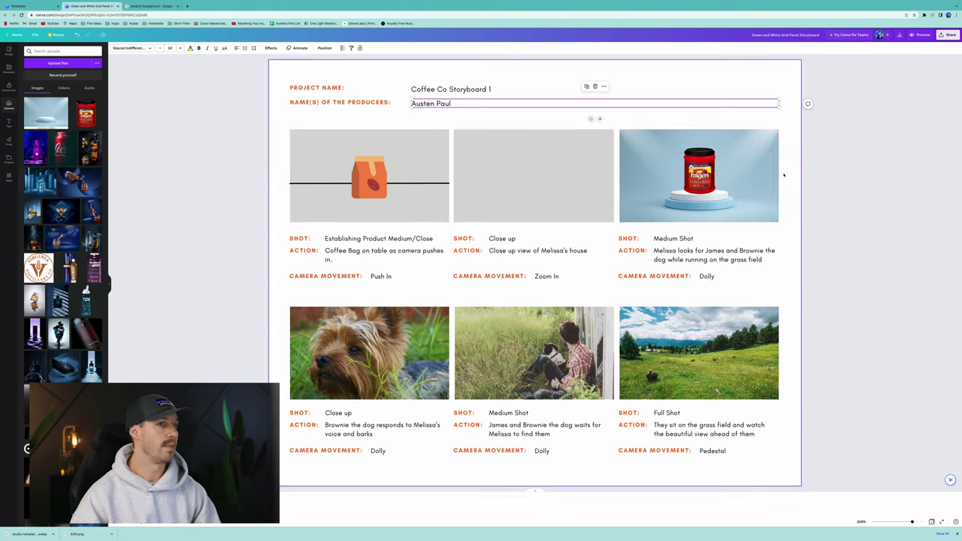
pyautogui.moveTo(699, 170); pyautogui.dragTo(699, 129)
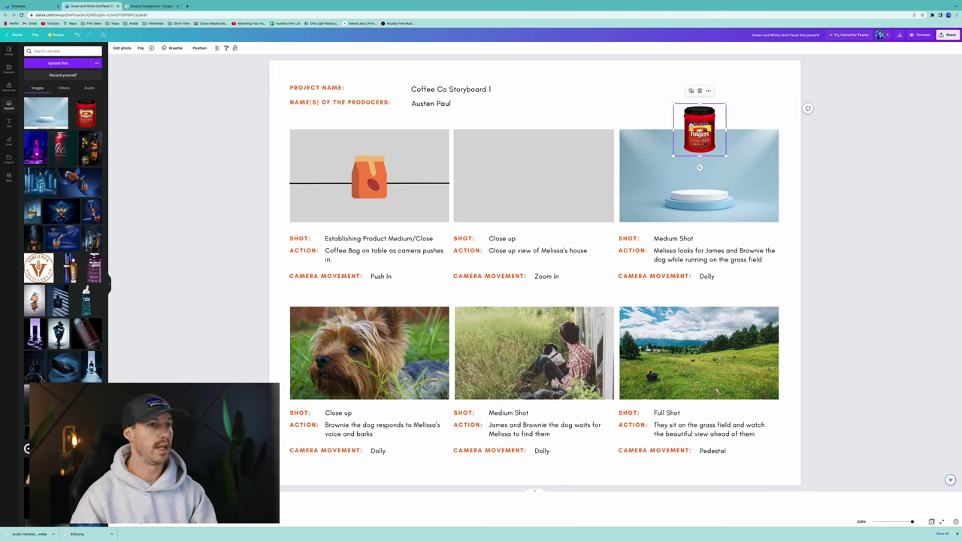
pyautogui.click(173, 47)
pyautogui.click(46, 68)
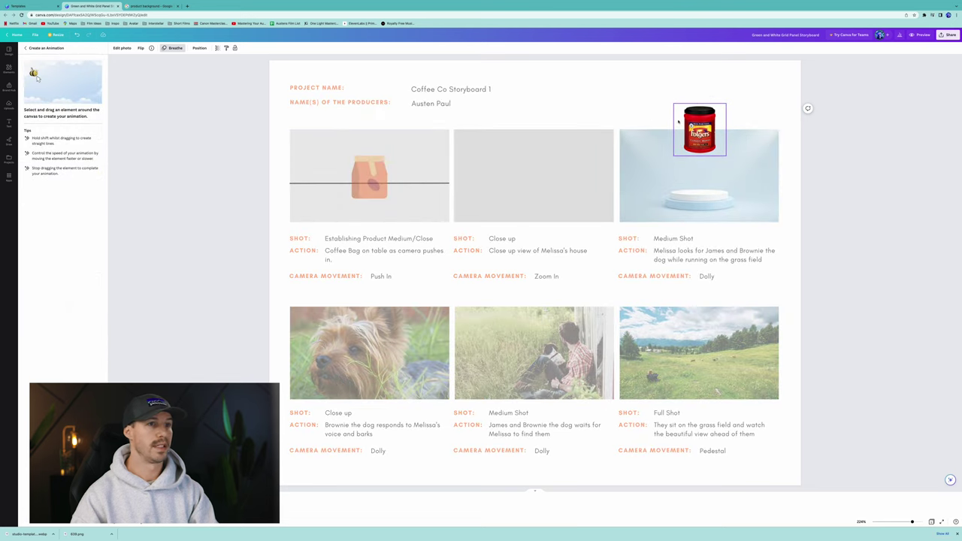
pyautogui.moveTo(699, 129); pyautogui.dragTo(700, 171)
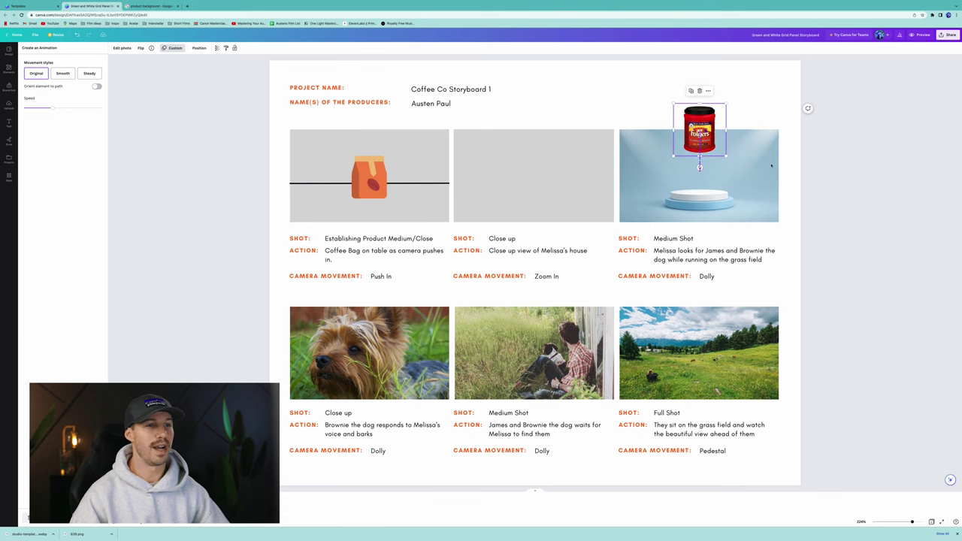
# Present the storyboard full screen to preview it, then exit back to the editor.
pyautogui.click(949, 35)
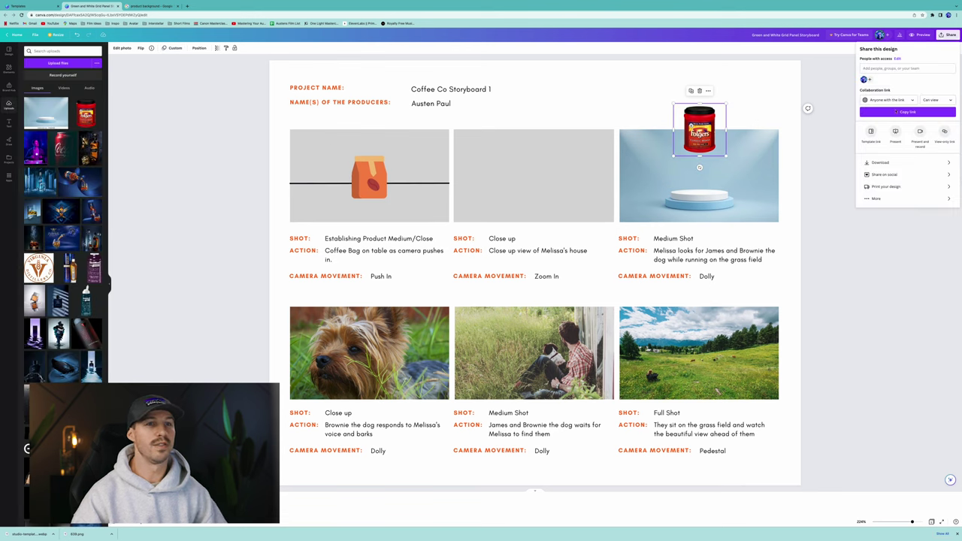
pyautogui.click(895, 132)
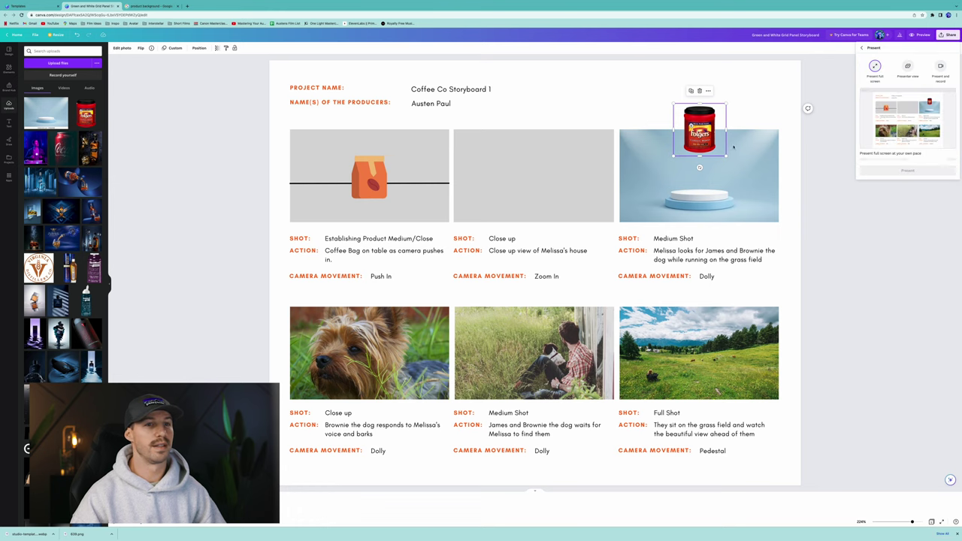
pyautogui.click(920, 165)
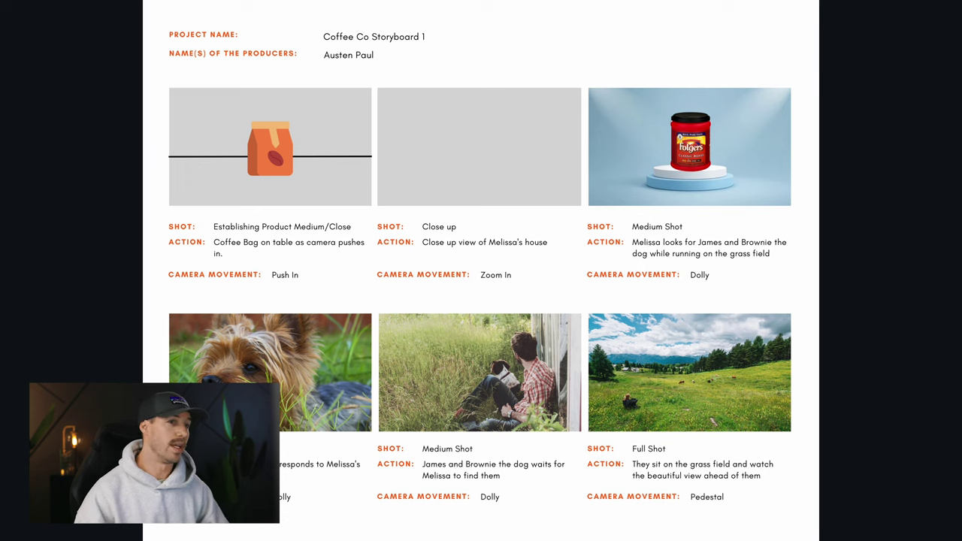
pyautogui.press('Escape')
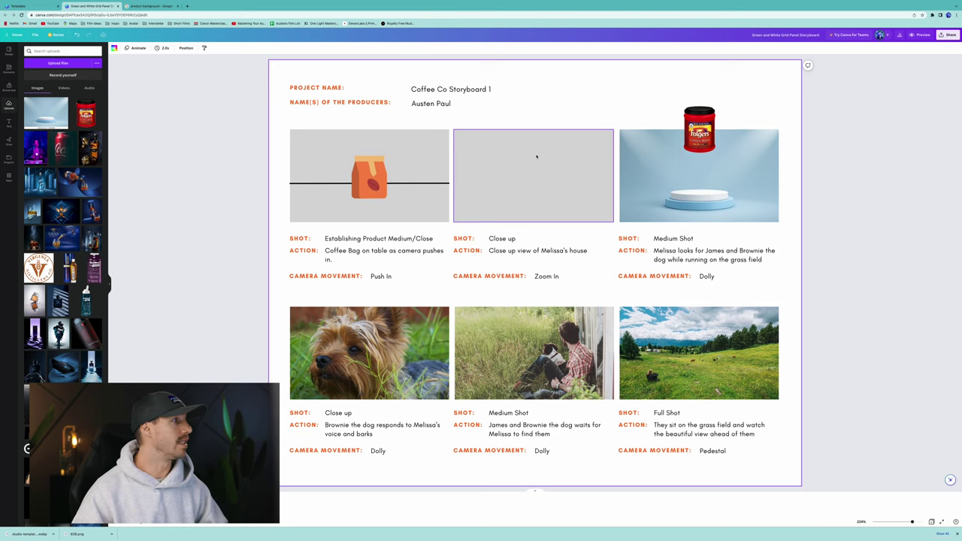
# List uploaded videos, take the browser out of full screen, and open Spotlight.
pyautogui.click(64, 88)
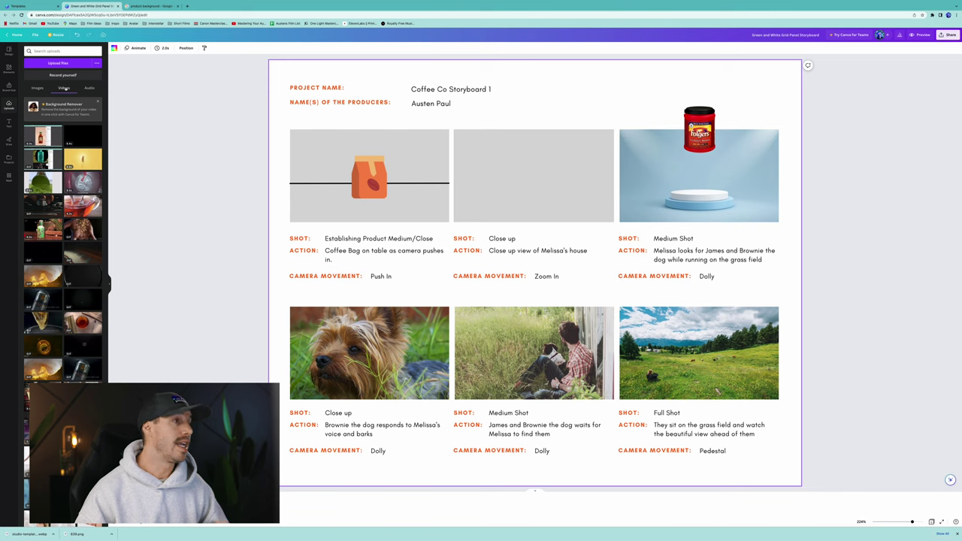
pyautogui.press('ctrl+super+f')
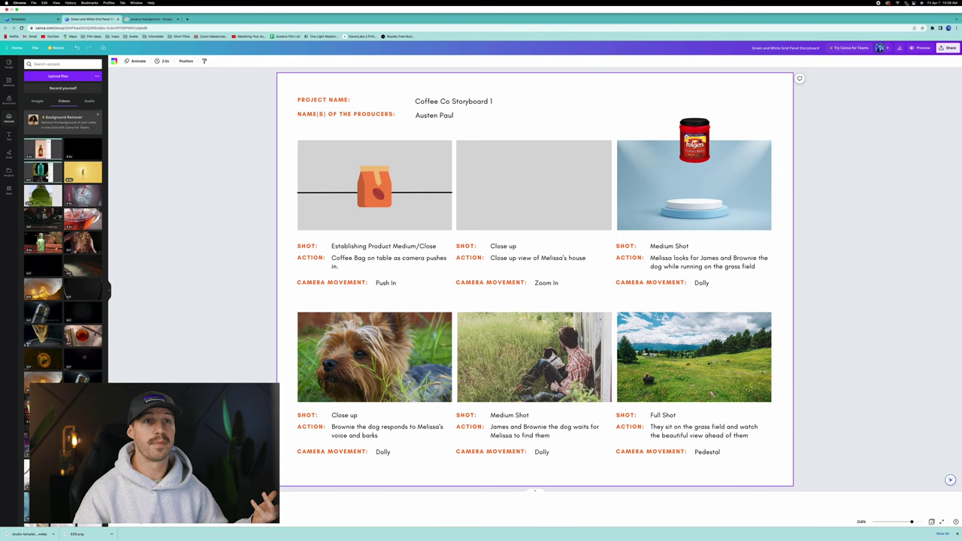
pyautogui.press('super+space')
# Launch QuickTime Player from Spotlight, check its File menu, then switch desktop spaces.
pyautogui.write('quick')
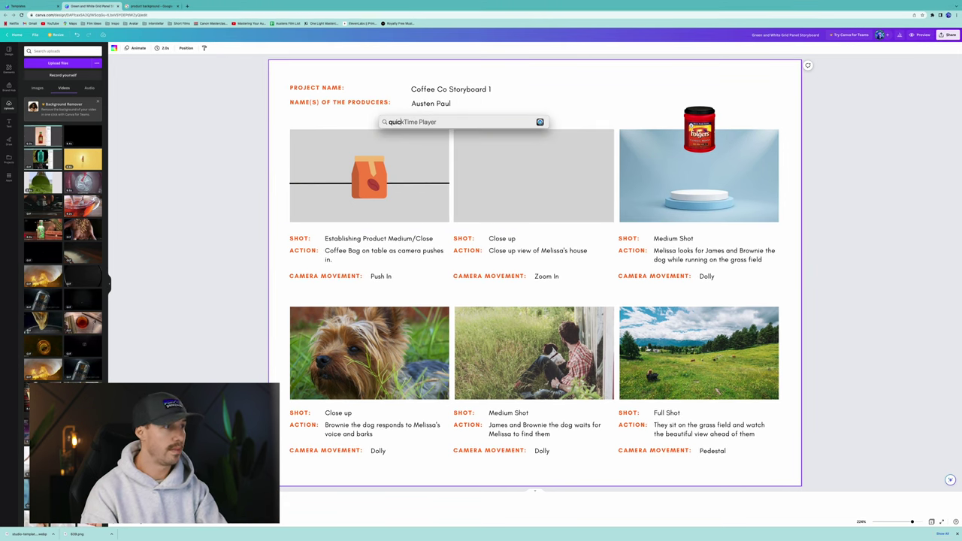
pyautogui.press('Return')
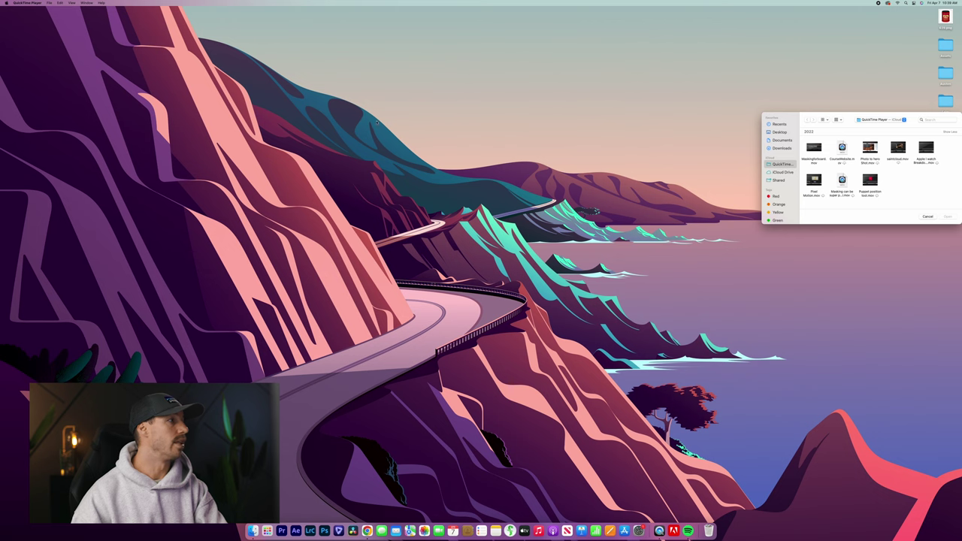
pyautogui.click(48, 2)
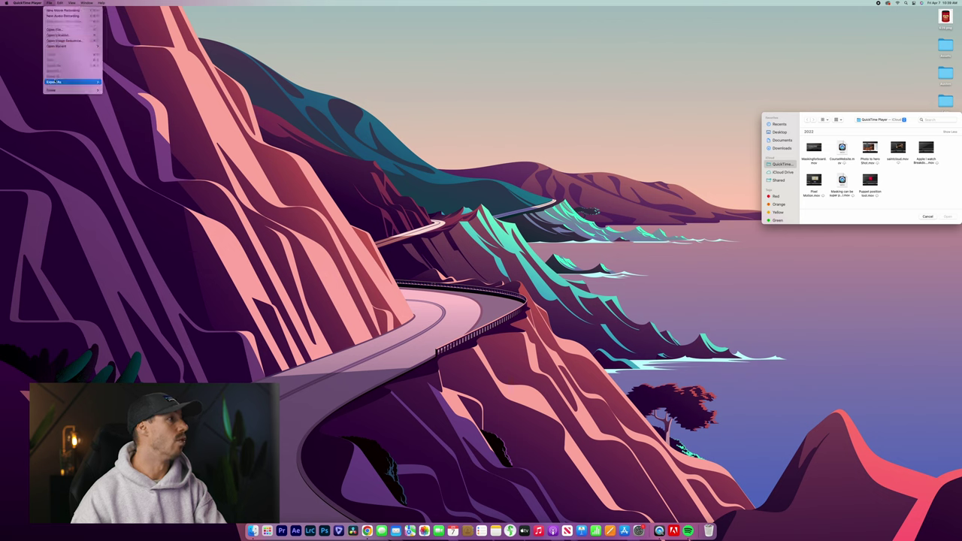
pyautogui.moveTo(59, 2)
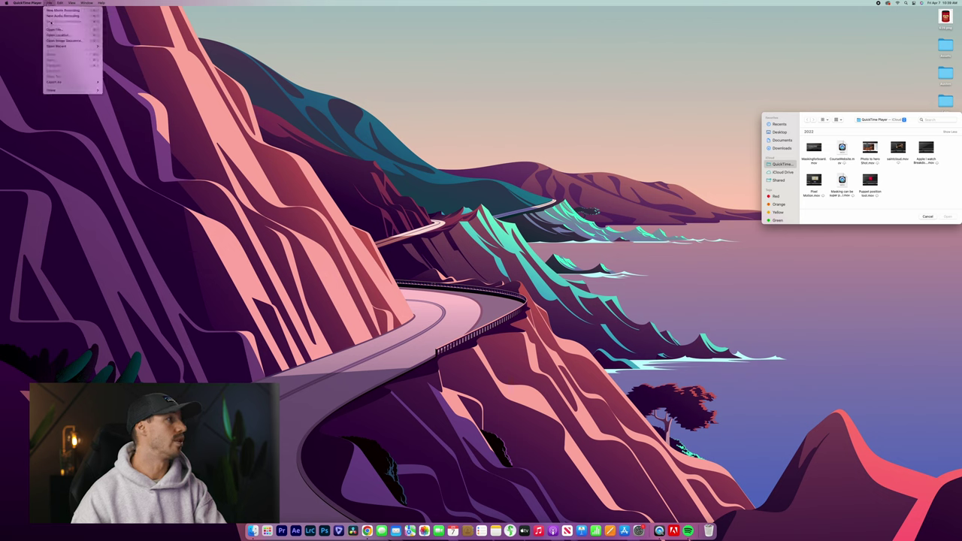
pyautogui.click(420, 97)
pyautogui.hotkey('ctrl', 'Right')
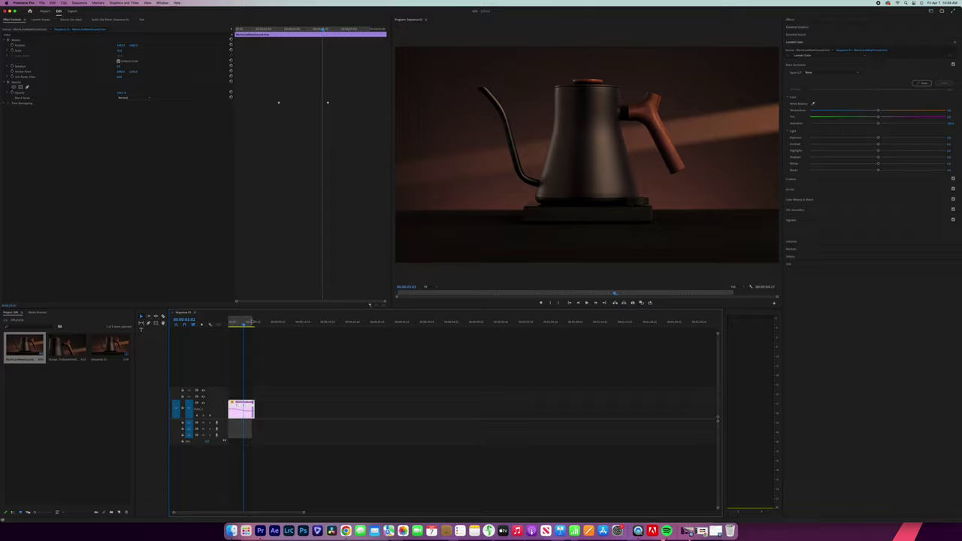
# Set Premiere's export format to Animated GIF and name the output file Kettle.gif.
pyautogui.press('super+m')
pyautogui.click(145, 55)
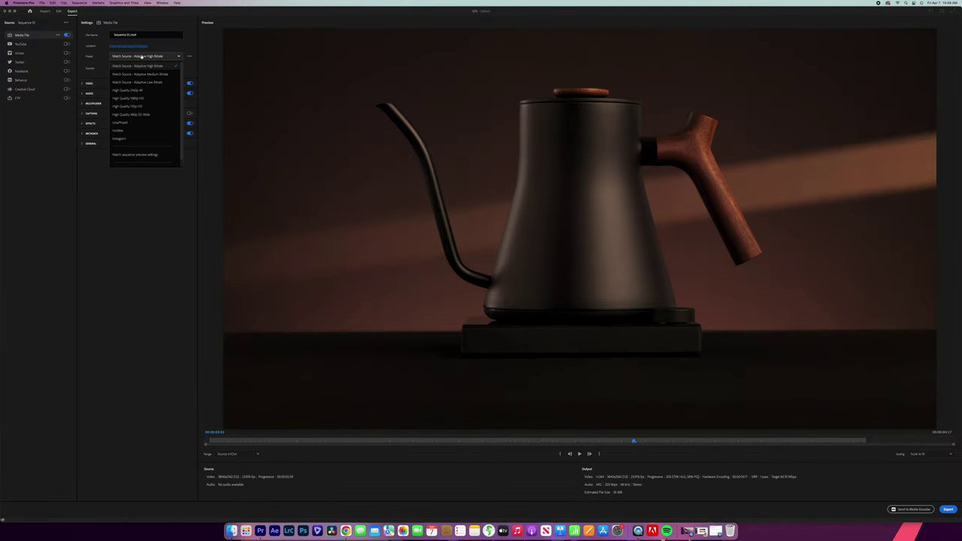
pyautogui.click(164, 22)
pyautogui.click(145, 68)
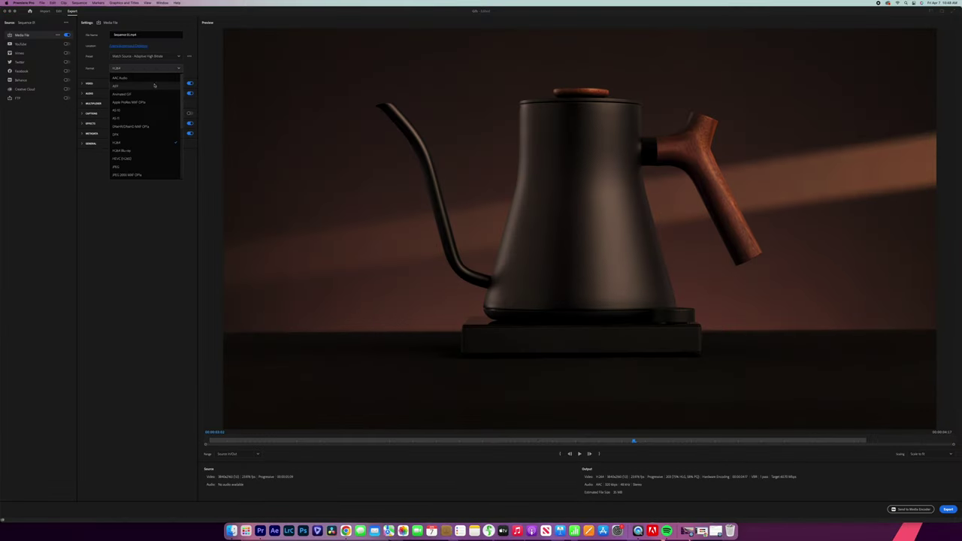
pyautogui.click(122, 93)
pyautogui.click(95, 36)
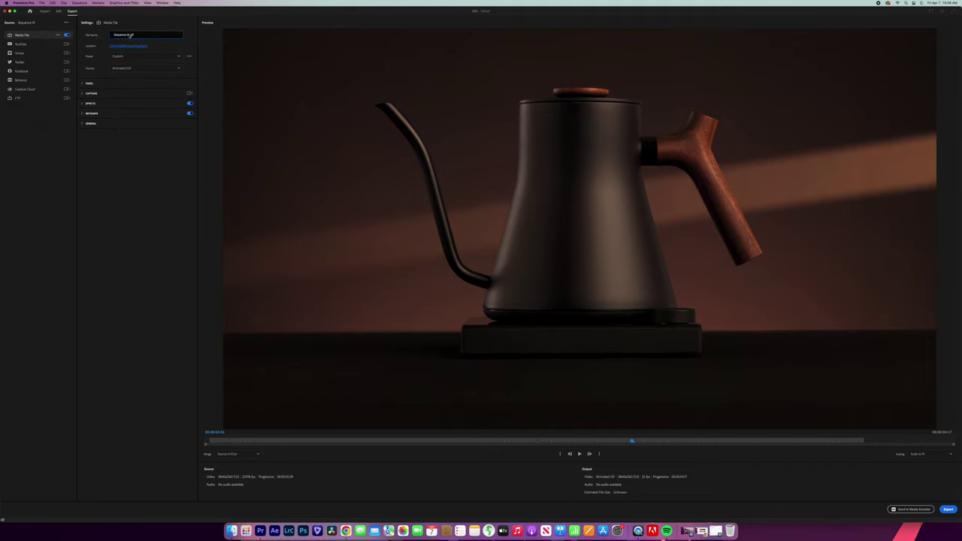
pyautogui.write('1')
pyautogui.press('Return')
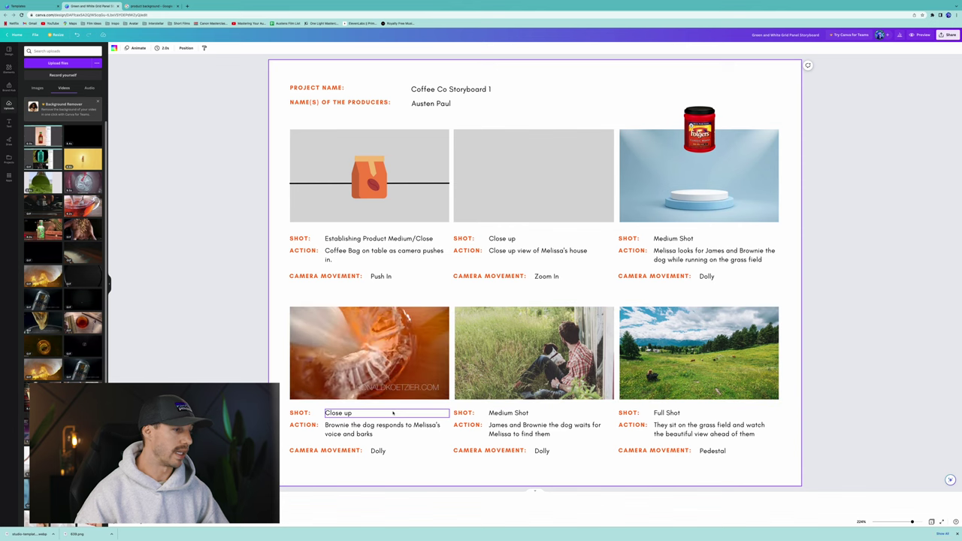
# Change the fourth panel's shot, action and camera-movement text to Close Up, the milk-pour action, and Drop Shot.
pyautogui.click(353, 414)
pyautogui.doubleClick(358, 413)
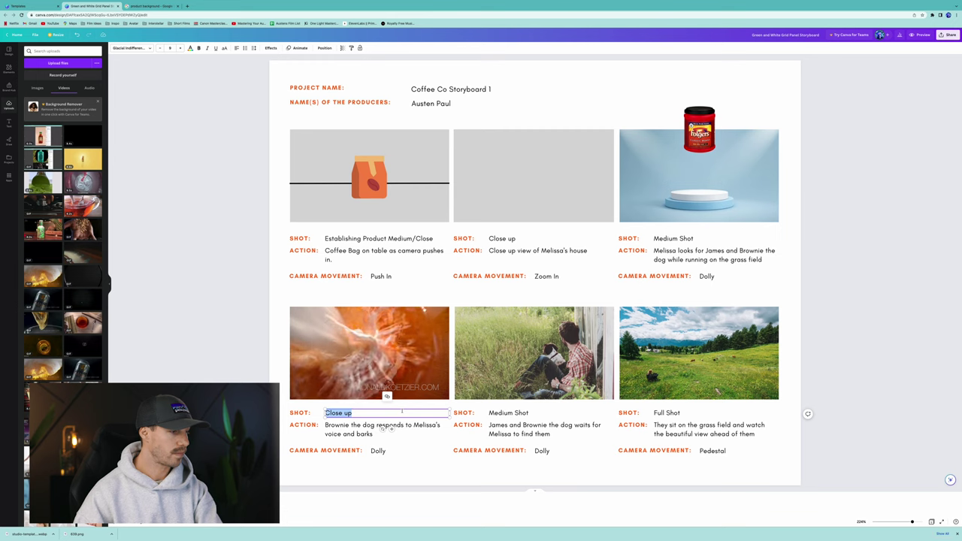
pyautogui.write('C')
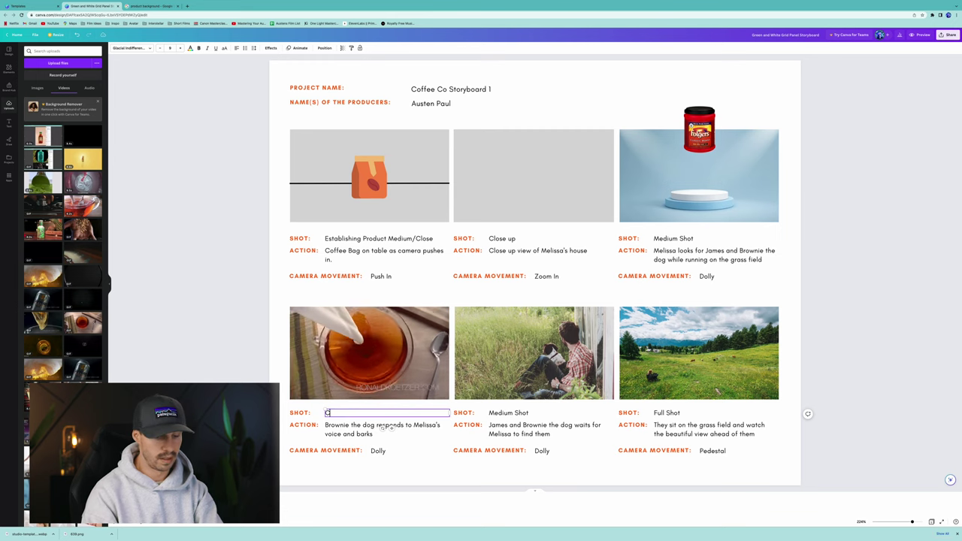
pyautogui.write('lose UP')
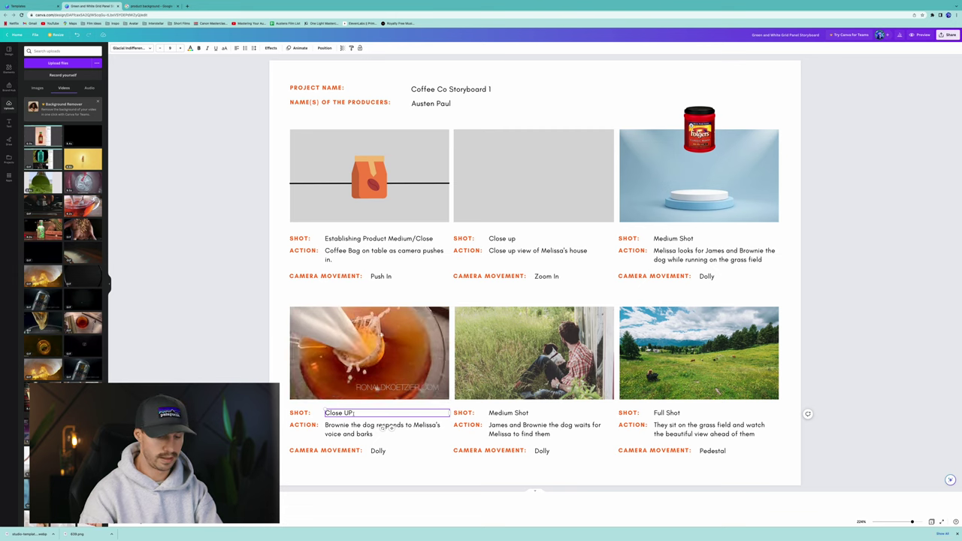
pyautogui.doubleClick(387, 426)
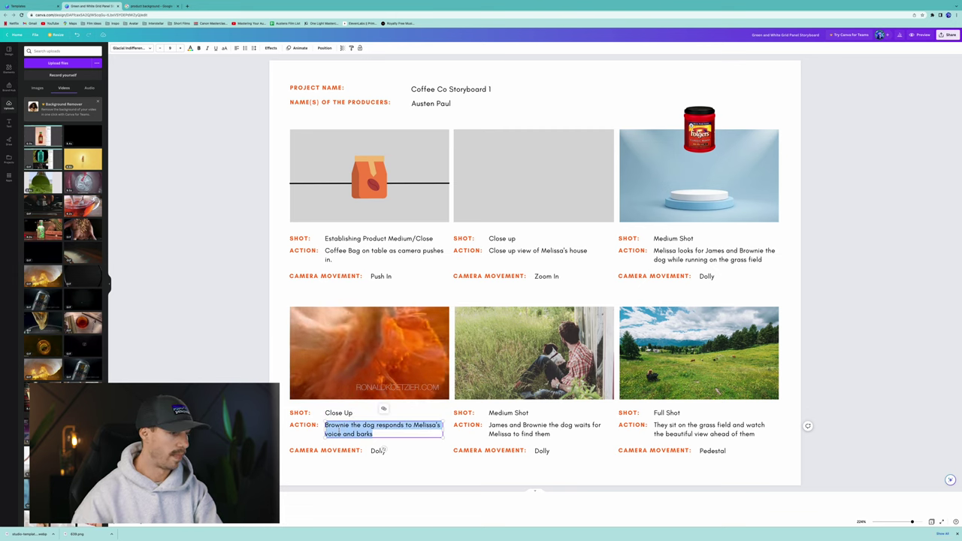
pyautogui.write('Comera ')
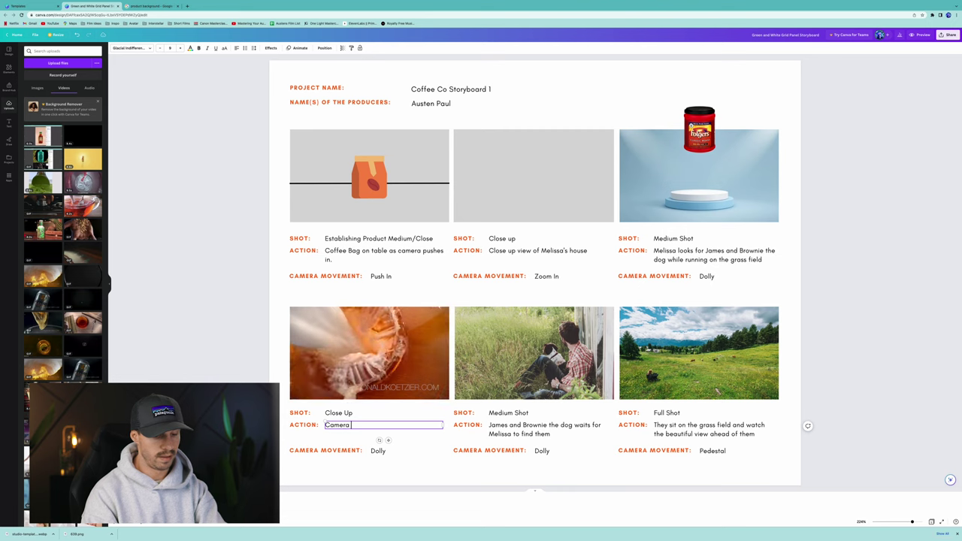
pyautogui.write('follows mi')
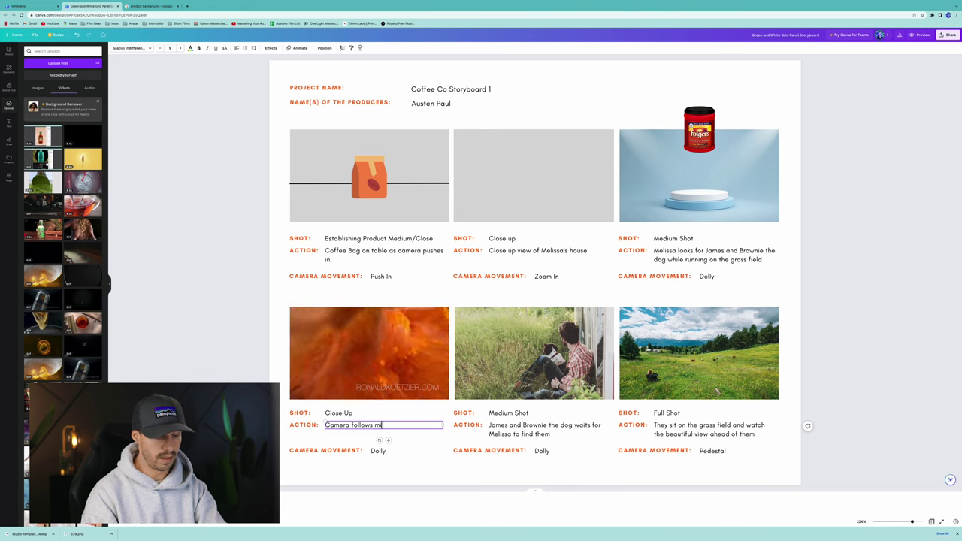
pyautogui.write('lk being poured in')
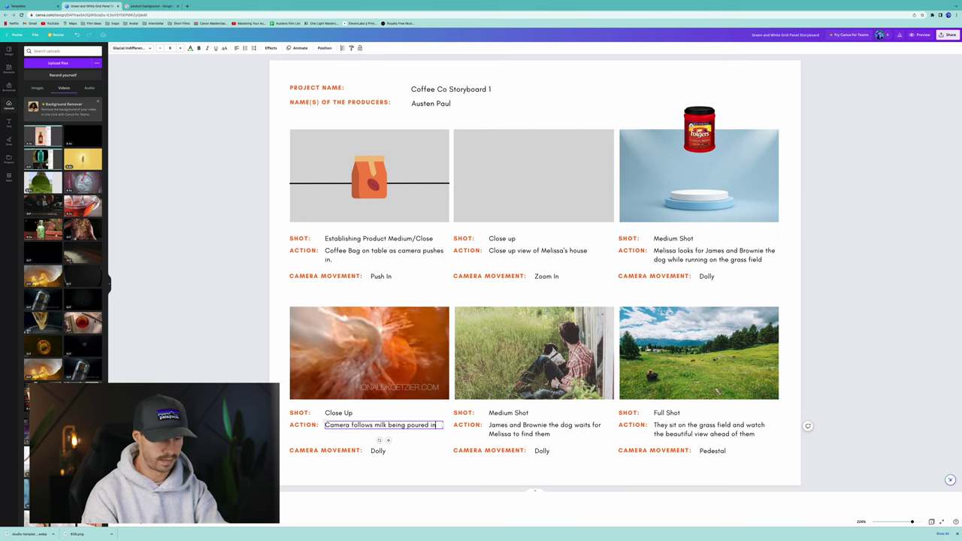
pyautogui.write('coff')
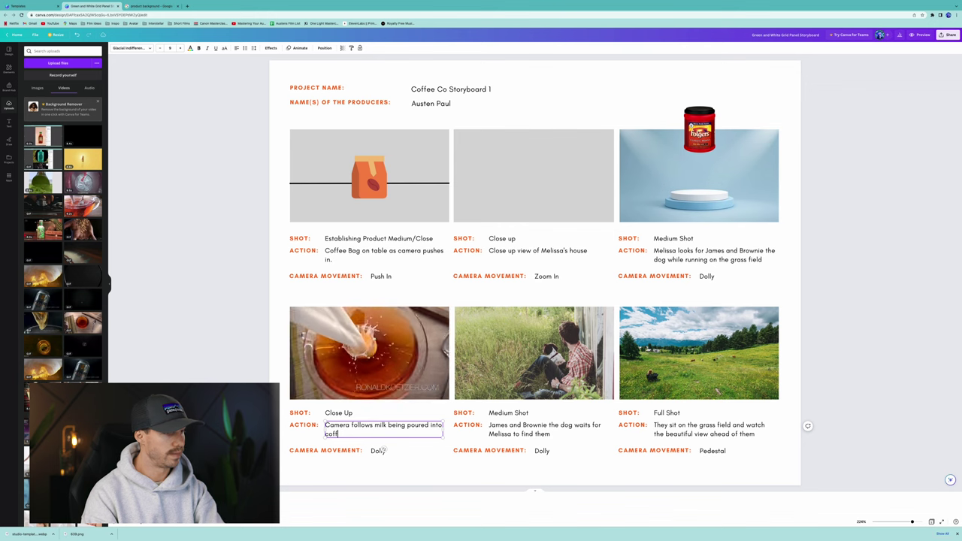
pyautogui.write('ee')
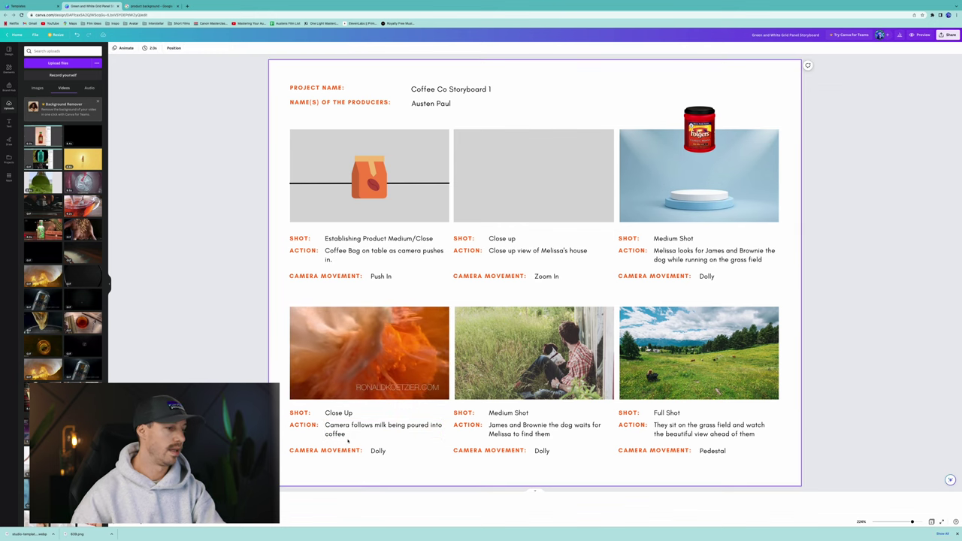
pyautogui.doubleClick(378, 450)
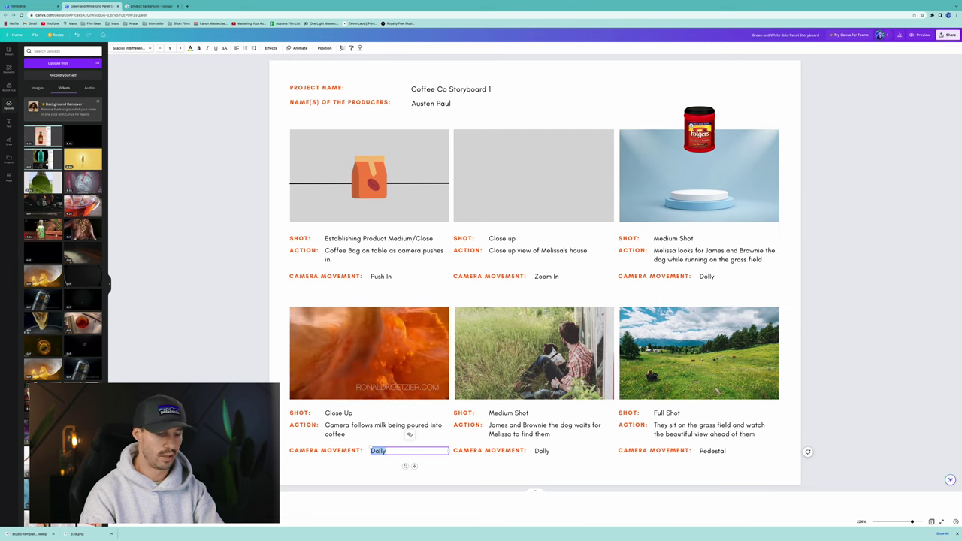
pyautogui.write('Drop Shot')
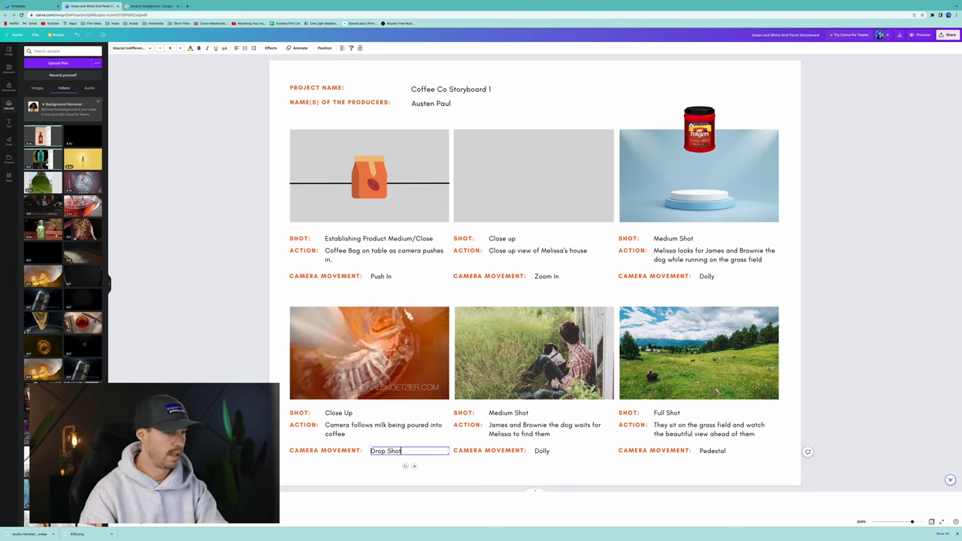
pyautogui.click(421, 367)
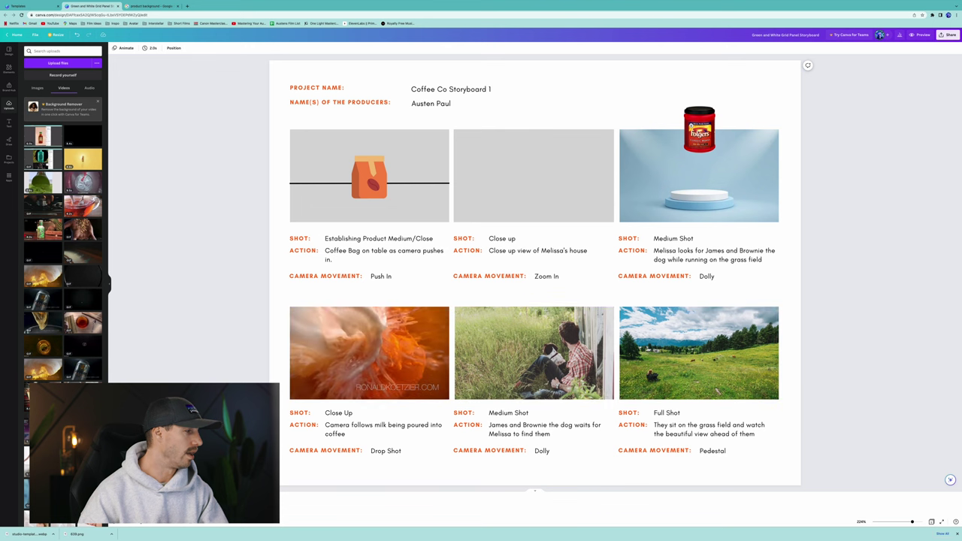
pyautogui.scroll(-5, 64, 300)
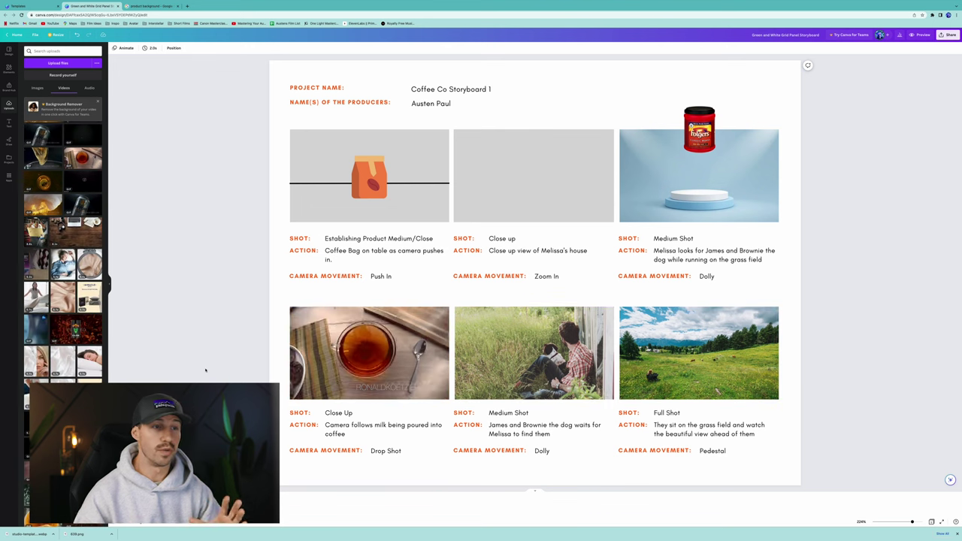